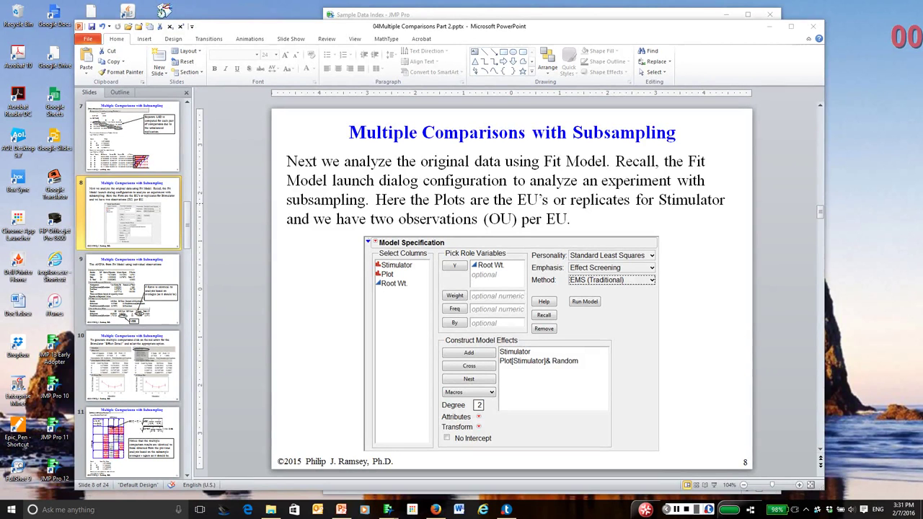
Bring the RootGrowth data table to the front and start a new Fit Model specification.
drag(579, 26, 573, 16)
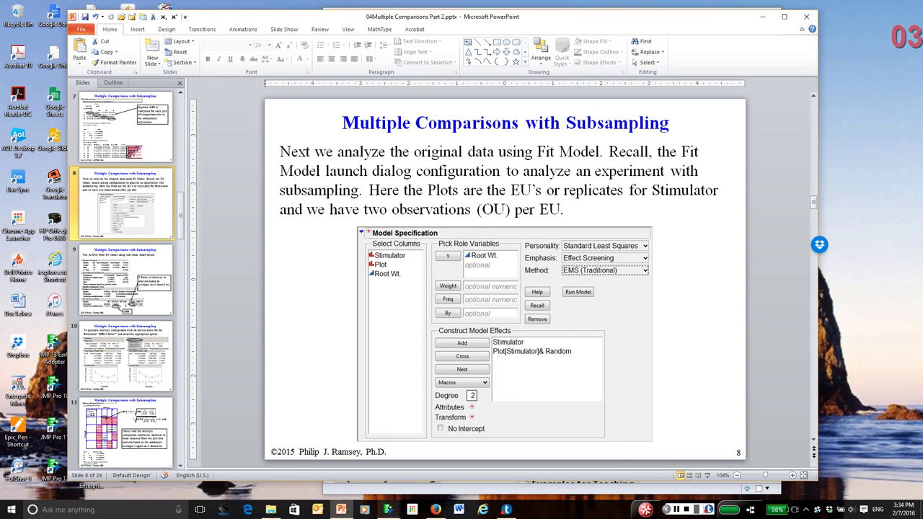
click(387, 509)
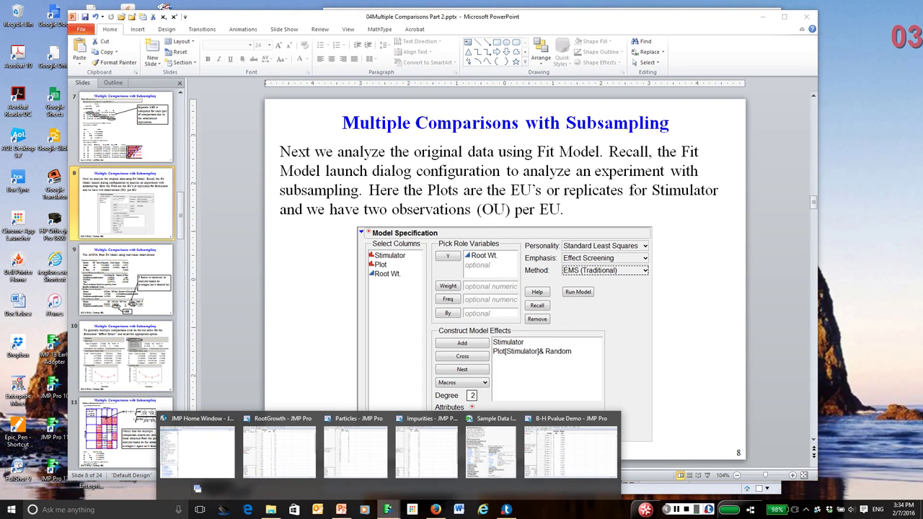
click(279, 451)
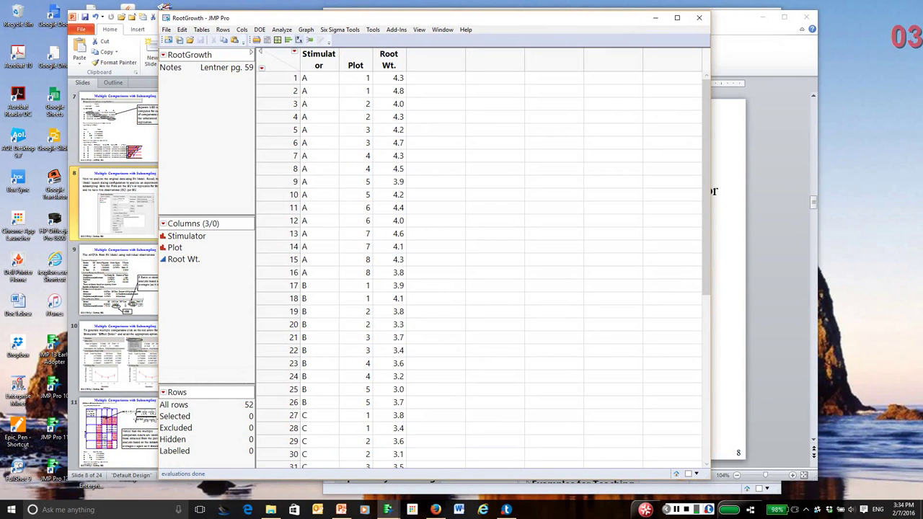
click(281, 29)
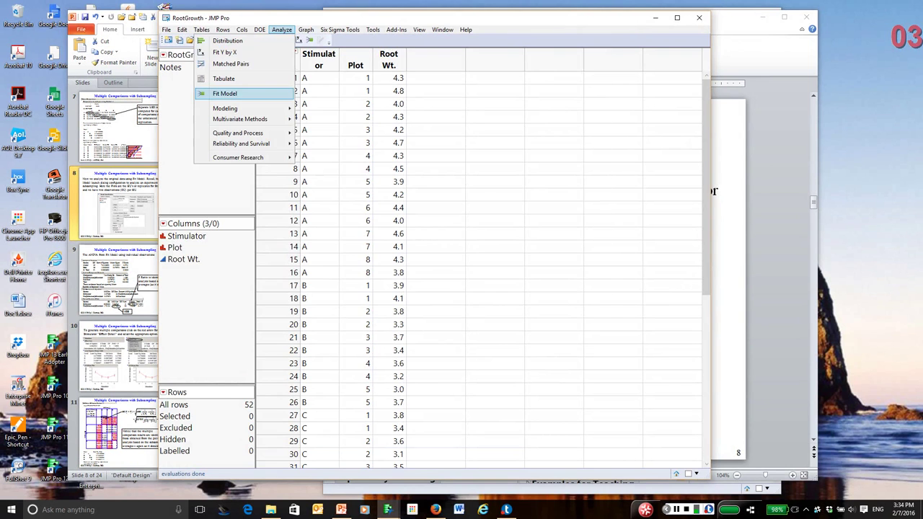
click(224, 93)
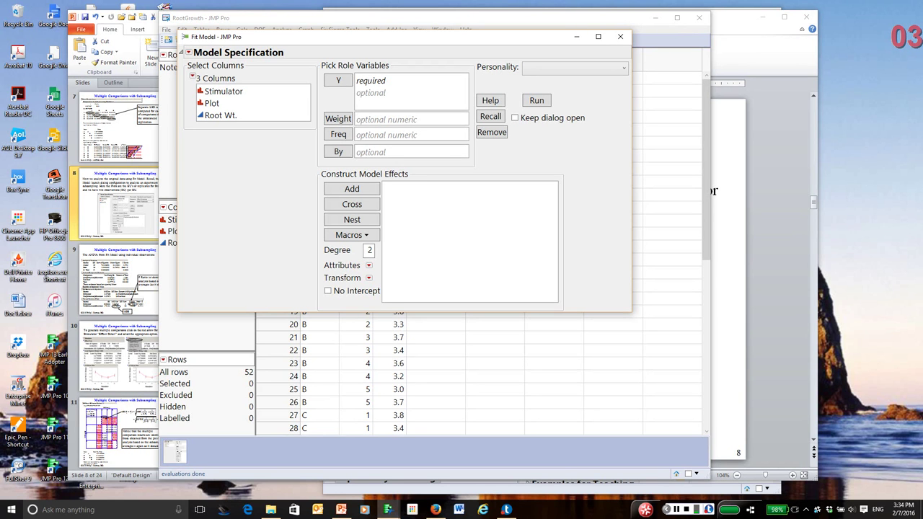
Add Stimulator and Plot as model effects, nesting Plot within Stimulator.
click(223, 91)
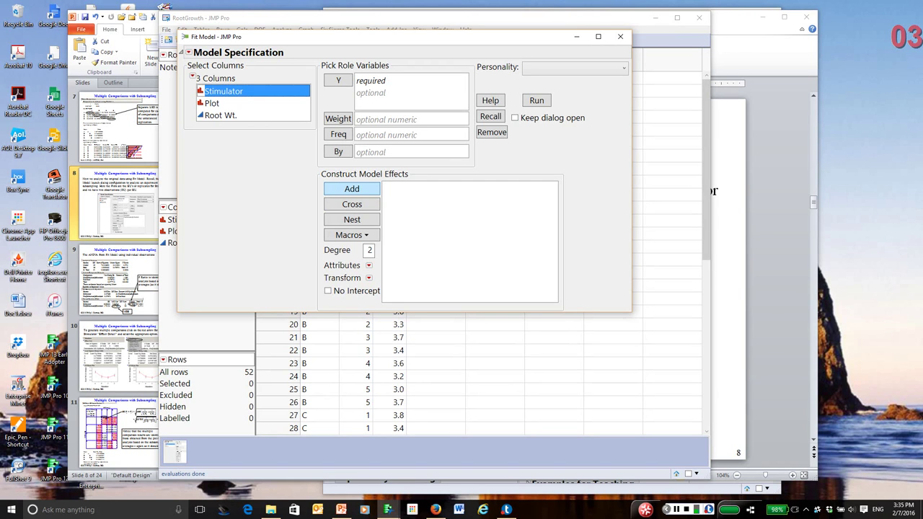
click(352, 188)
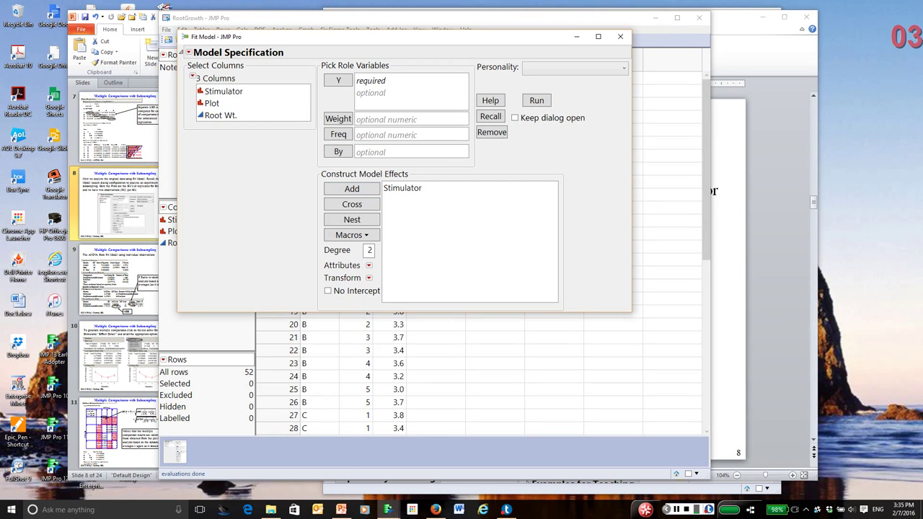
click(212, 103)
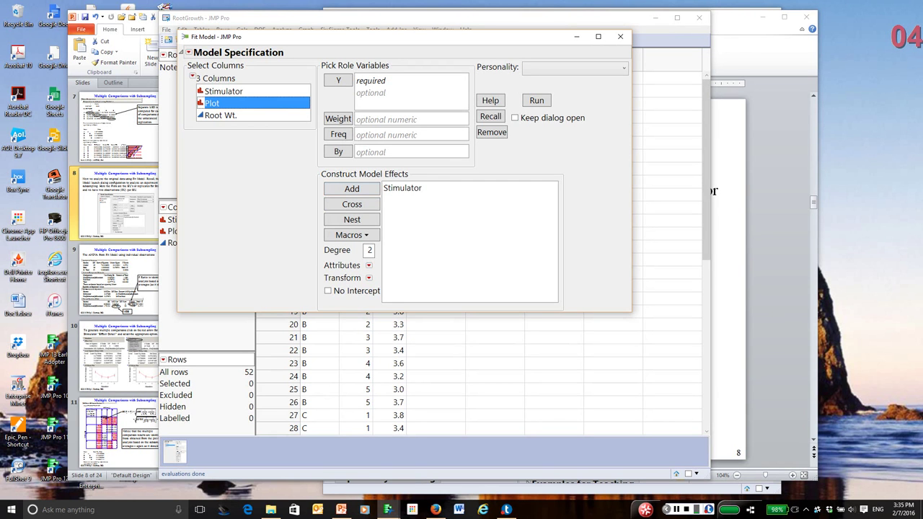
click(351, 188)
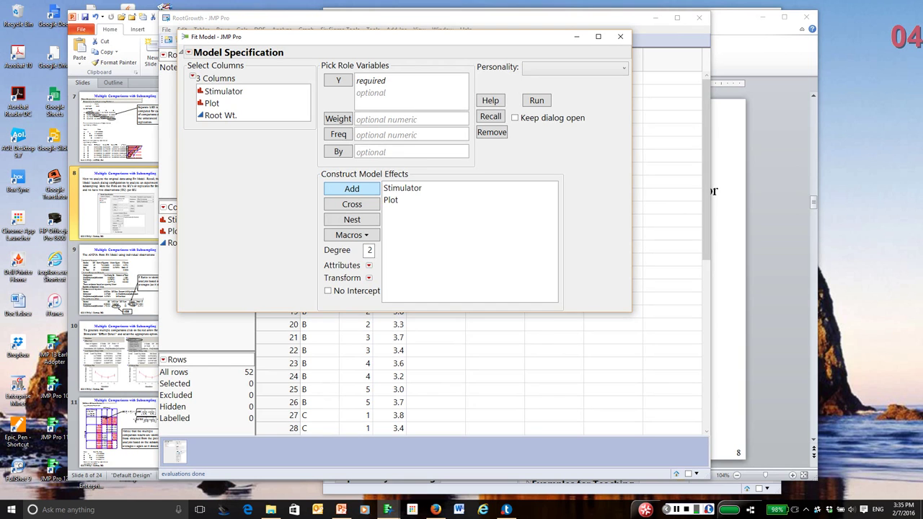
click(390, 200)
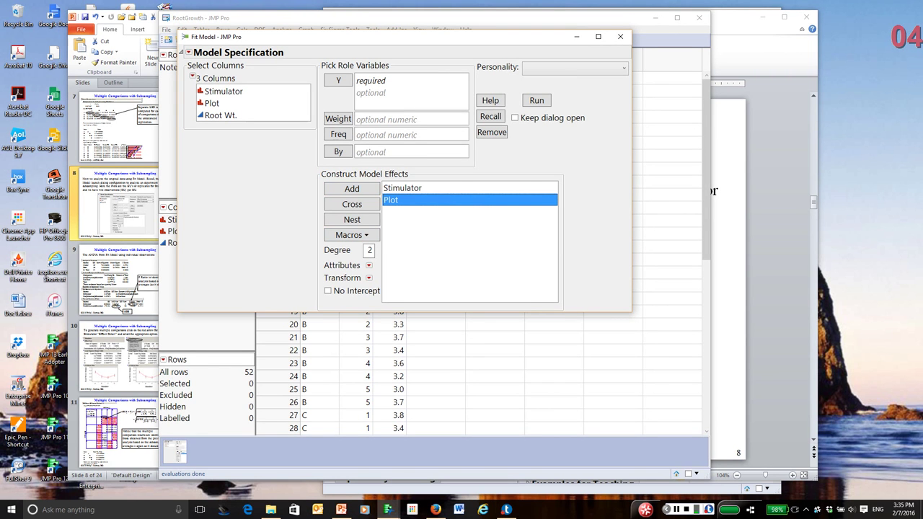
click(223, 91)
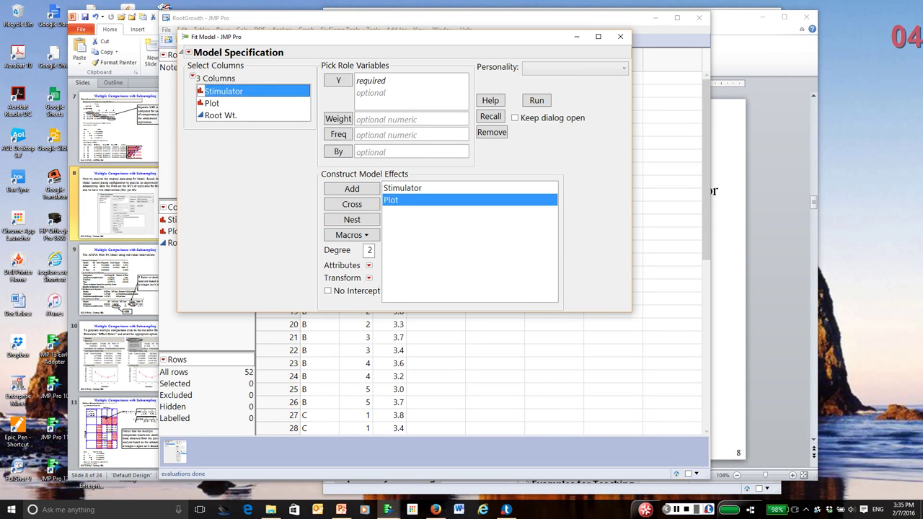
click(352, 219)
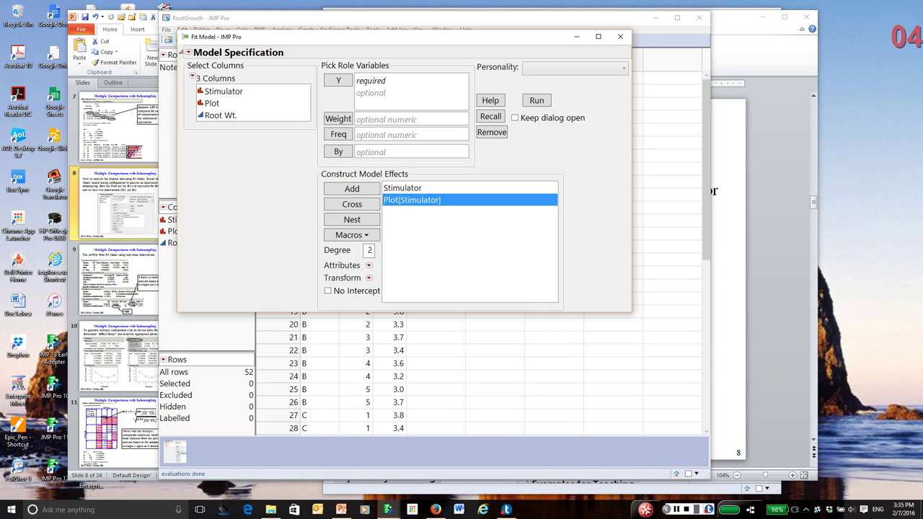
Make Plot[Stimulator] a random effect and set Root Wt. as the response under REML.
click(368, 265)
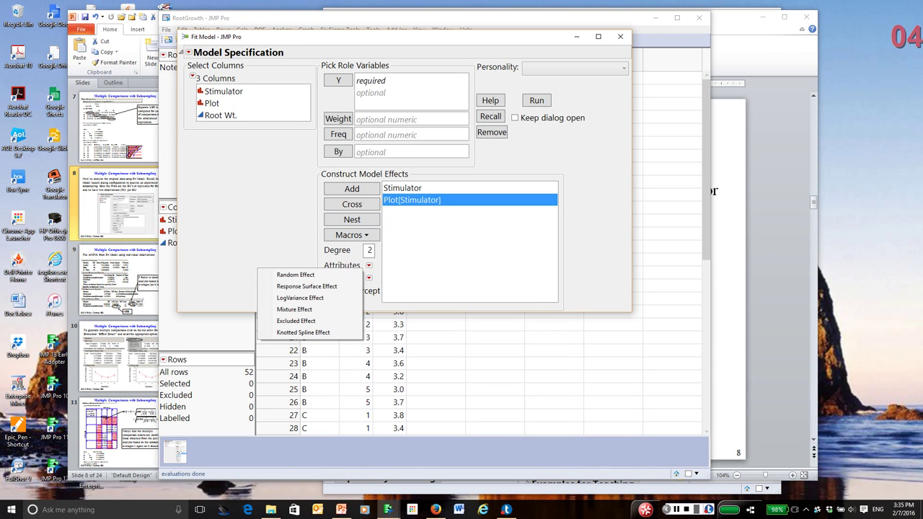
click(296, 275)
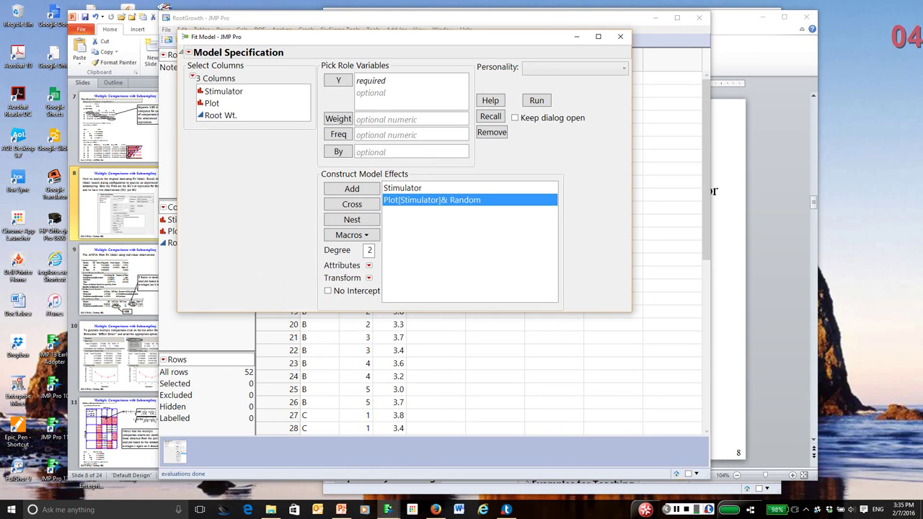
click(221, 116)
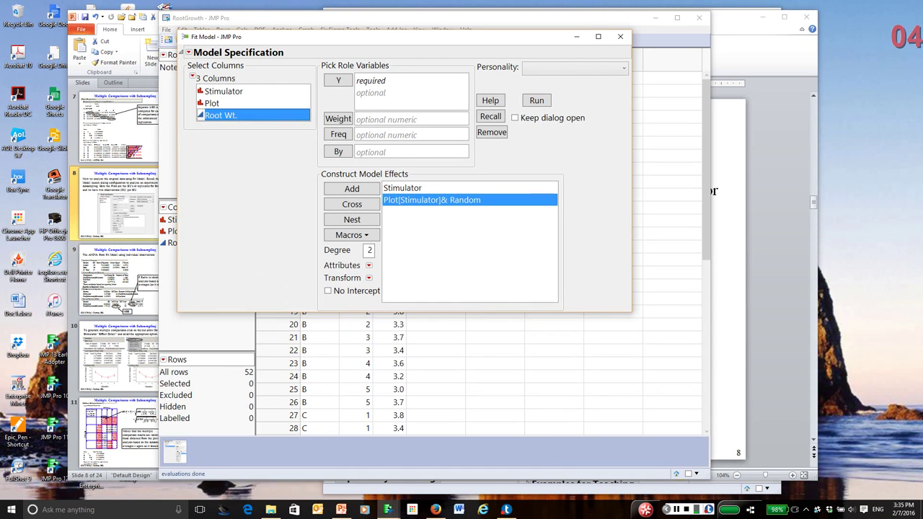
click(338, 80)
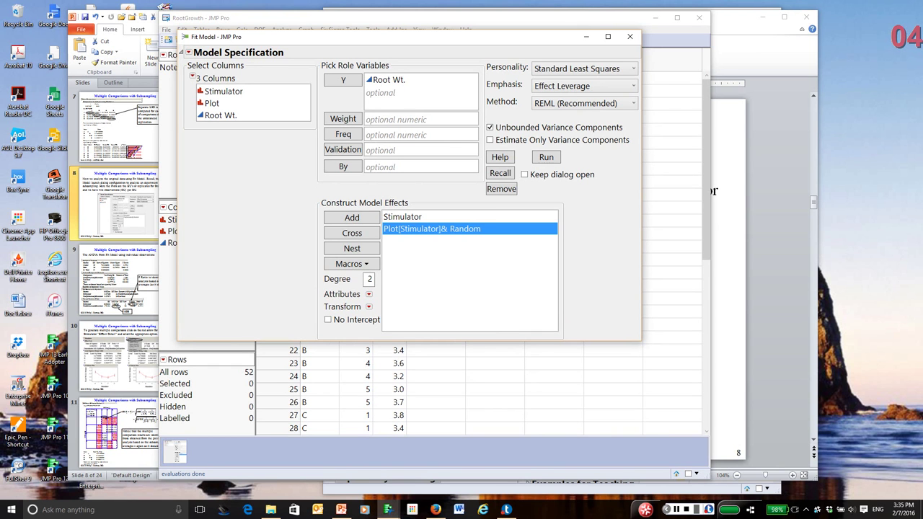
mouse_move(521, 117)
mouse_down()
mouse_move(625, 121)
mouse_move(639, 108)
mouse_move(541, 93)
mouse_move(521, 103)
mouse_up()
key(Escape)
Run the model and ink-mark the REML variance component estimates and Fixed Effect Tests tables.
key(Return)
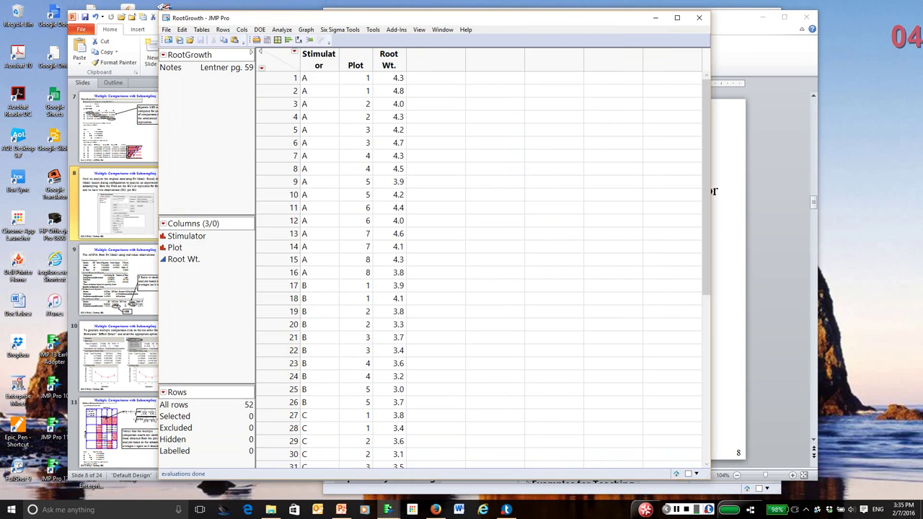
scroll(573, 260, down, 5)
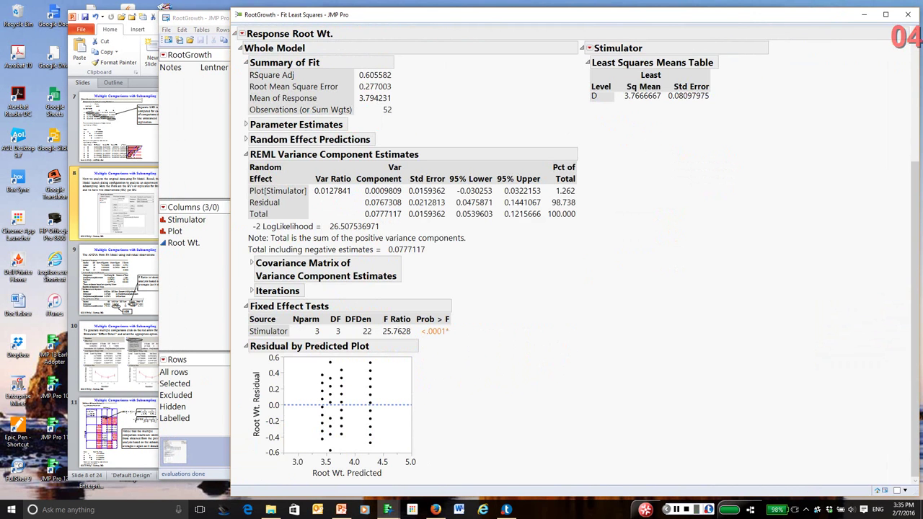
mouse_move(243, 180)
mouse_down()
mouse_move(250, 246)
mouse_move(367, 163)
mouse_move(232, 168)
mouse_up()
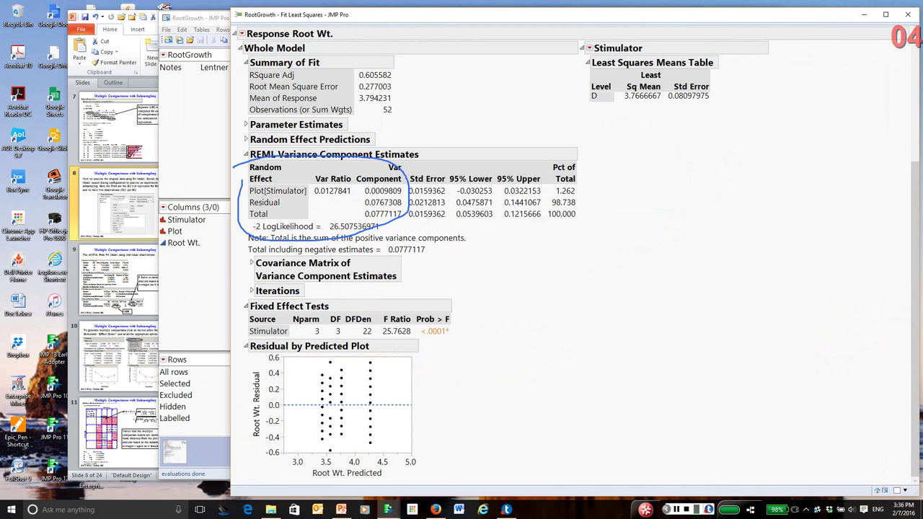
key(ctrl+shift+c)
mouse_move(529, 339)
mouse_down()
mouse_move(257, 308)
mouse_move(232, 321)
mouse_move(291, 355)
mouse_move(561, 322)
mouse_up()
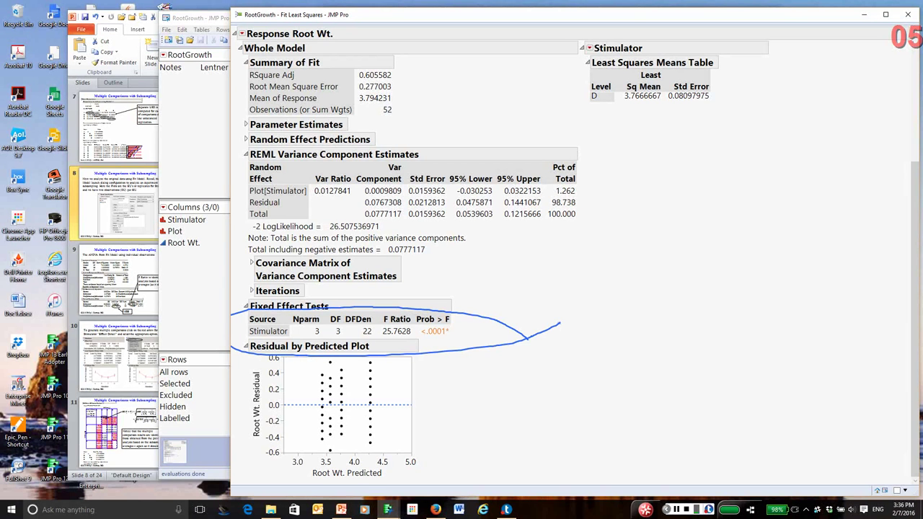
key(ctrl+shift+c)
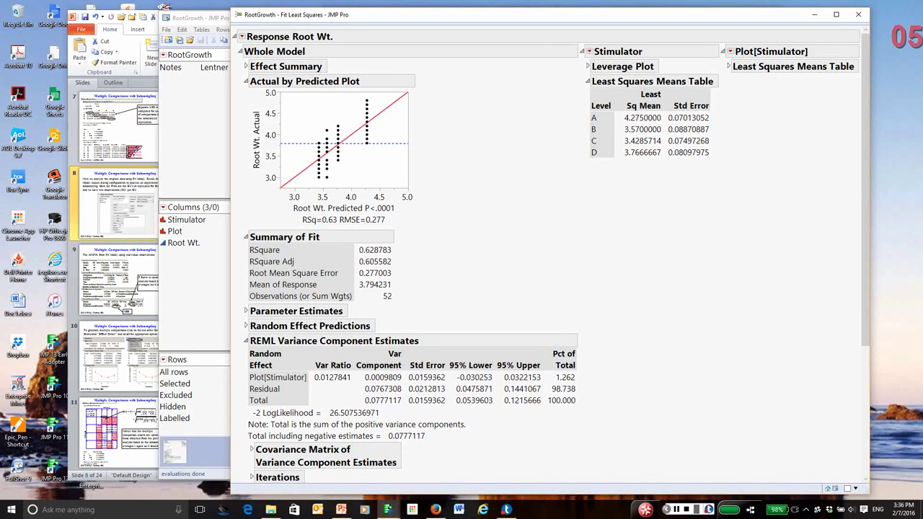
Add LSMeans Student's t for Stimulator and highlight its connecting-letters table.
click(589, 51)
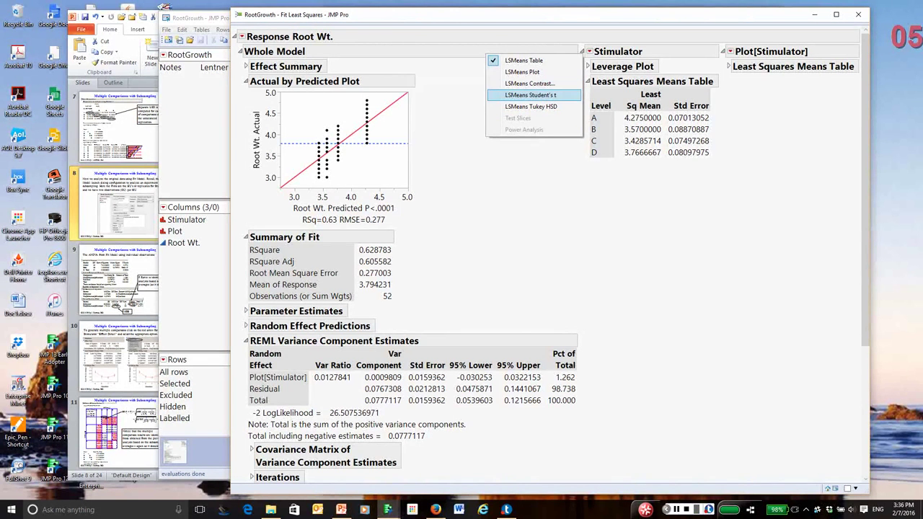
click(530, 95)
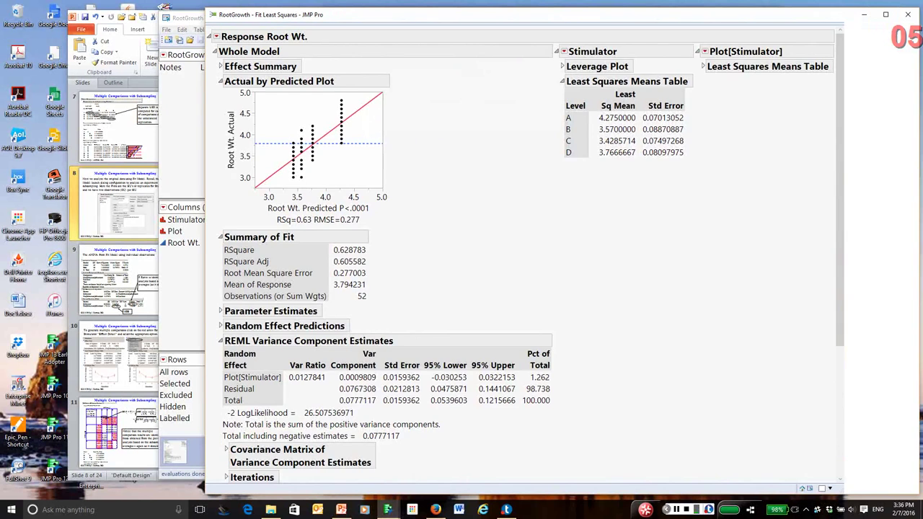
mouse_move(684, 355)
mouse_down()
mouse_move(686, 373)
mouse_move(523, 386)
mouse_move(688, 335)
mouse_move(669, 334)
mouse_up()
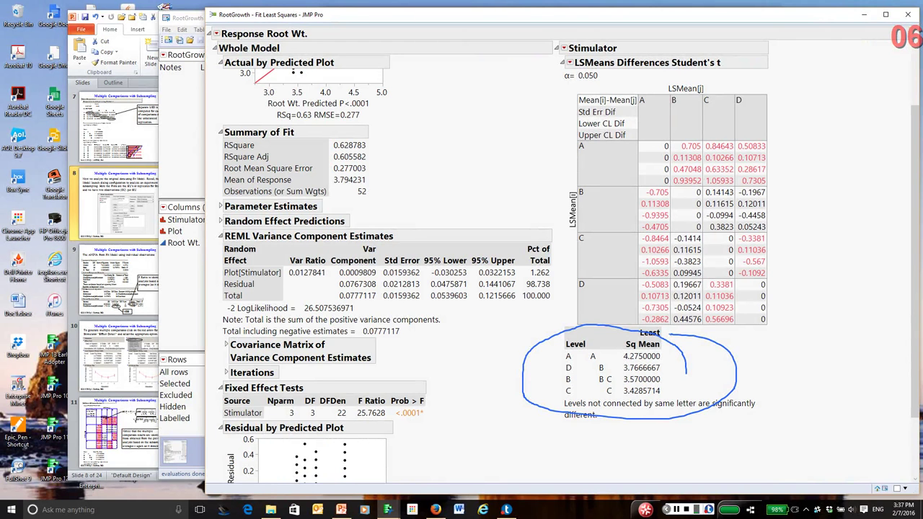
key(ctrl+shift+c)
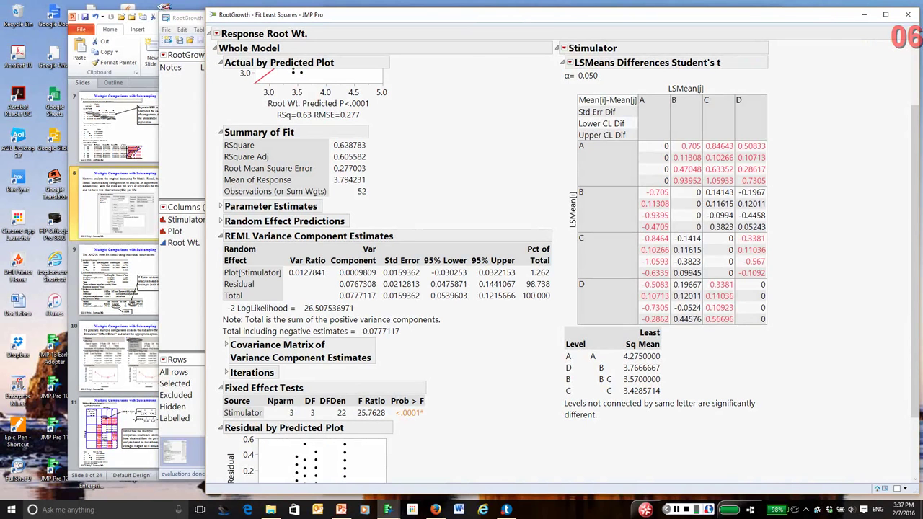
Add LSMeans Tukey HSD for Stimulator and scroll through the resulting comparisons.
click(564, 47)
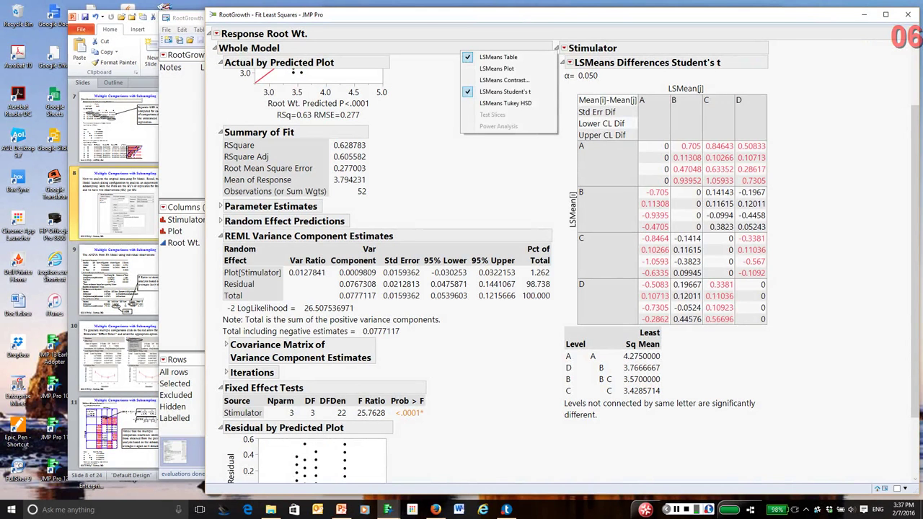
click(504, 103)
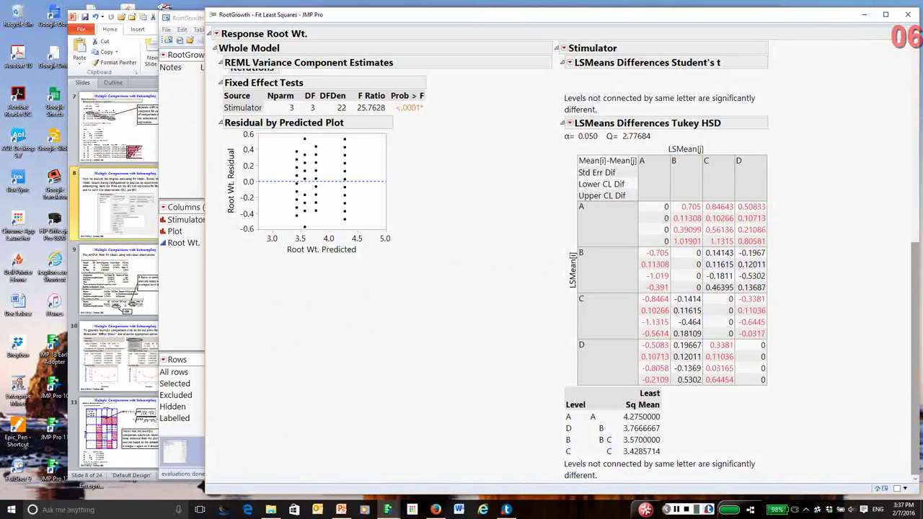
scroll(562, 274, up, 10)
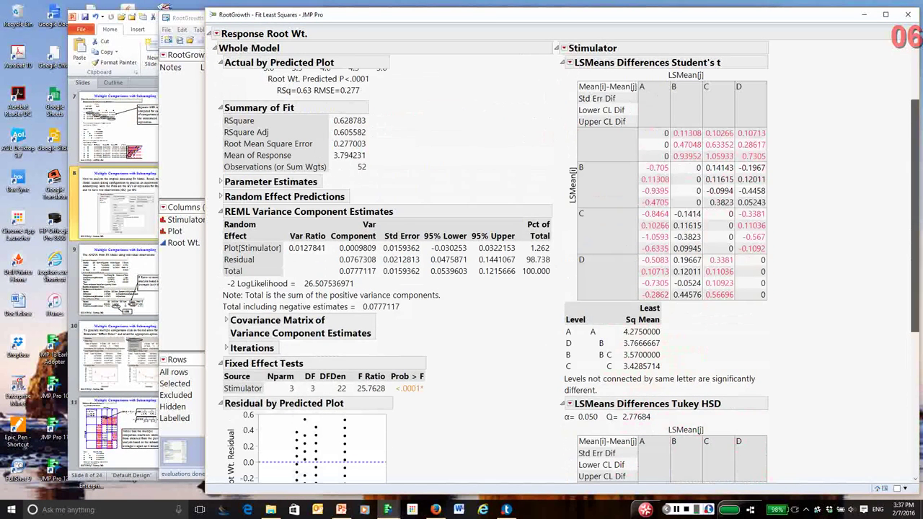
scroll(562, 274, down, 10)
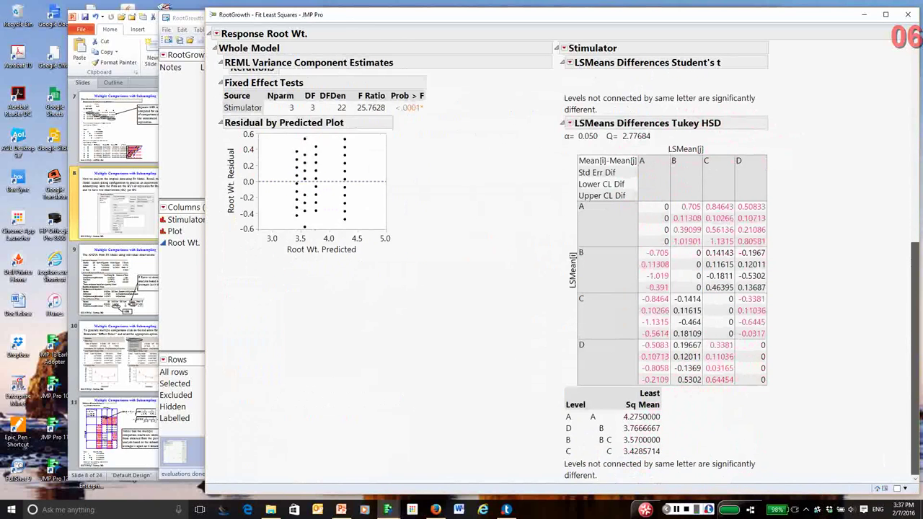
scroll(562, 274, up, 4)
scroll(562, 274, down, 3)
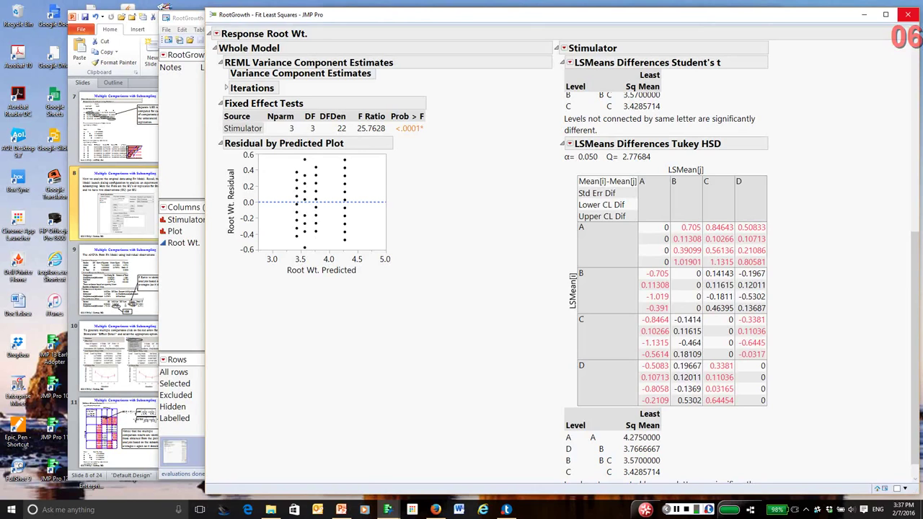
Close the Fit Least Squares report and advance the lecture to slide 12 on Analysis of Means.
click(907, 14)
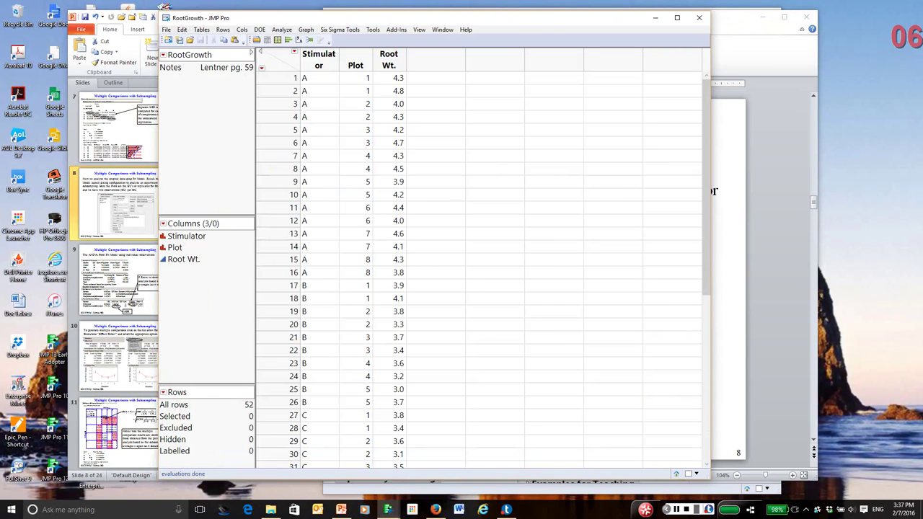
click(340, 509)
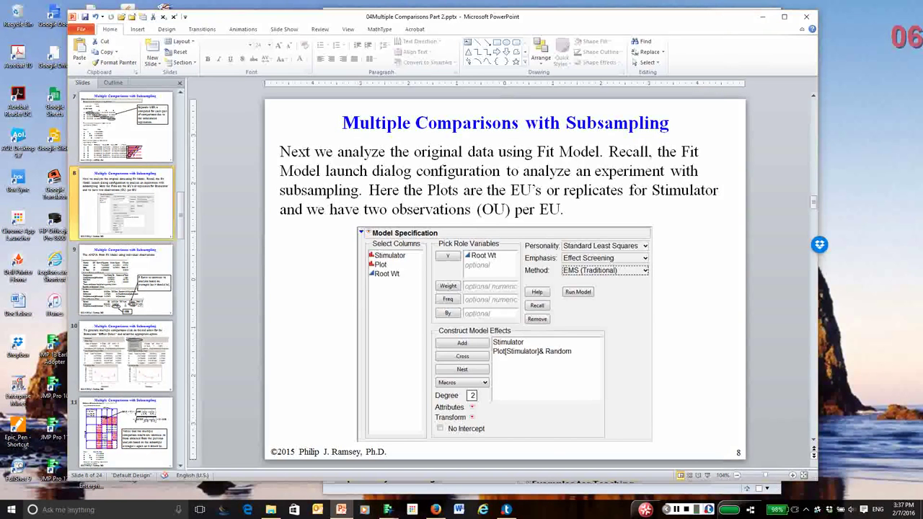
click(813, 454)
click(813, 454)
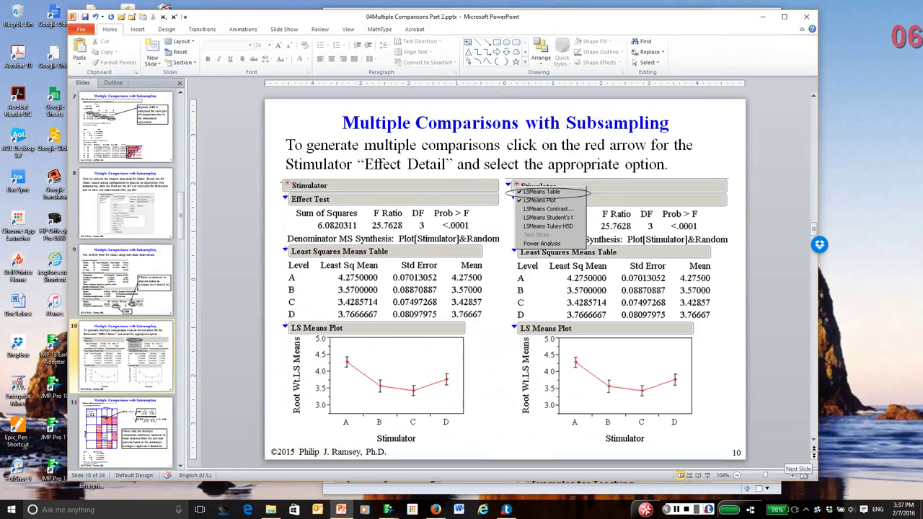
click(814, 455)
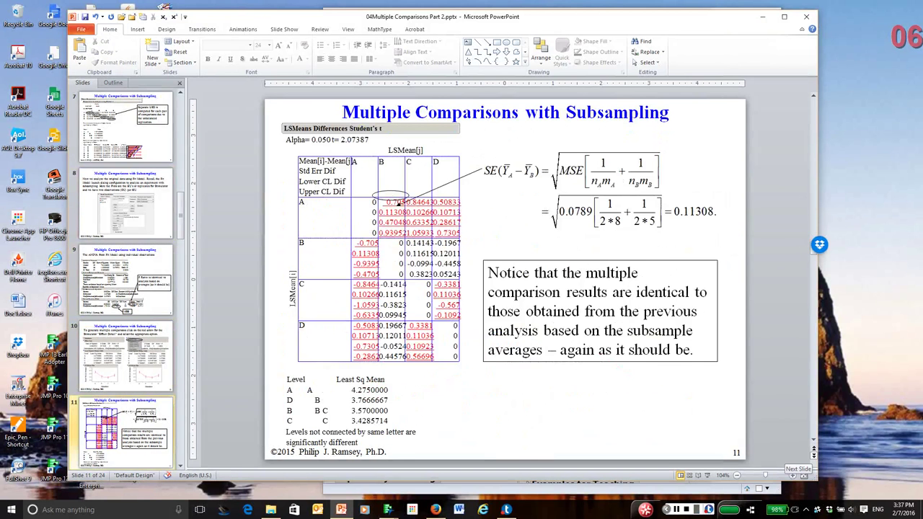
click(813, 455)
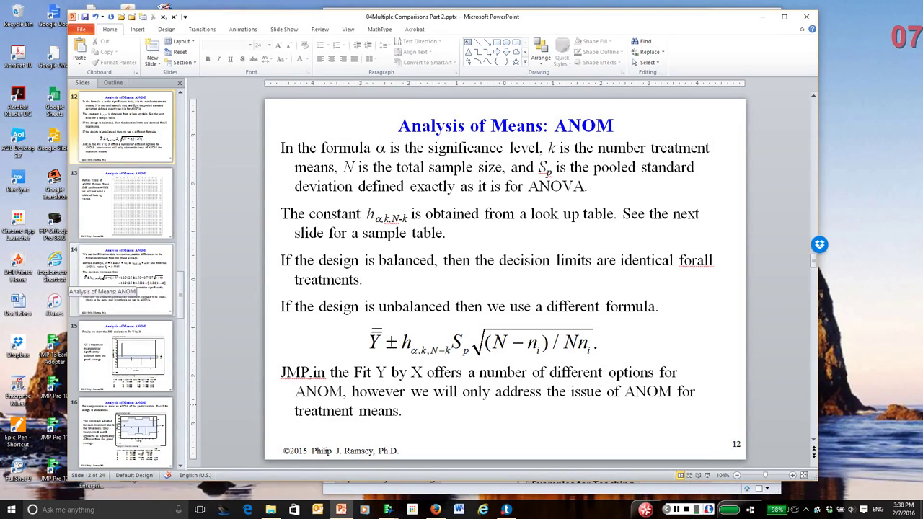
Jump ahead to slide 15 showing the JMP Analysis of Means chart.
click(101, 278)
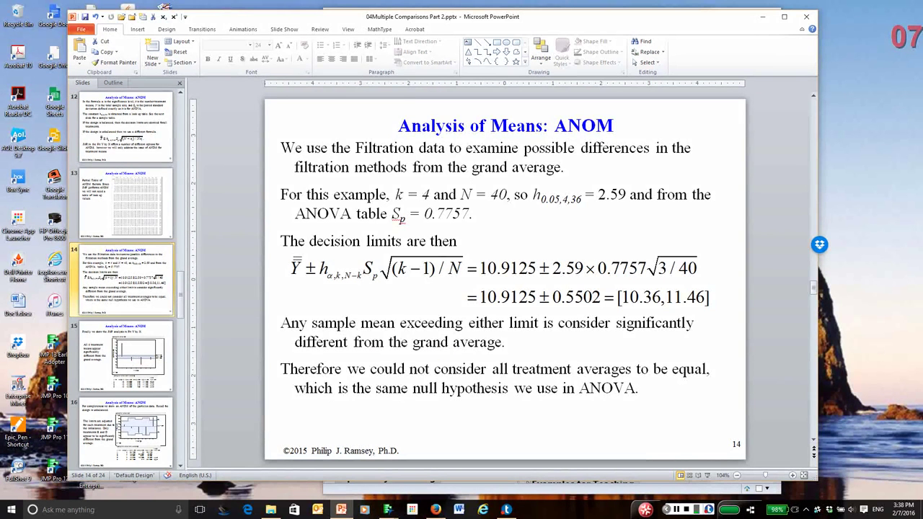
click(123, 356)
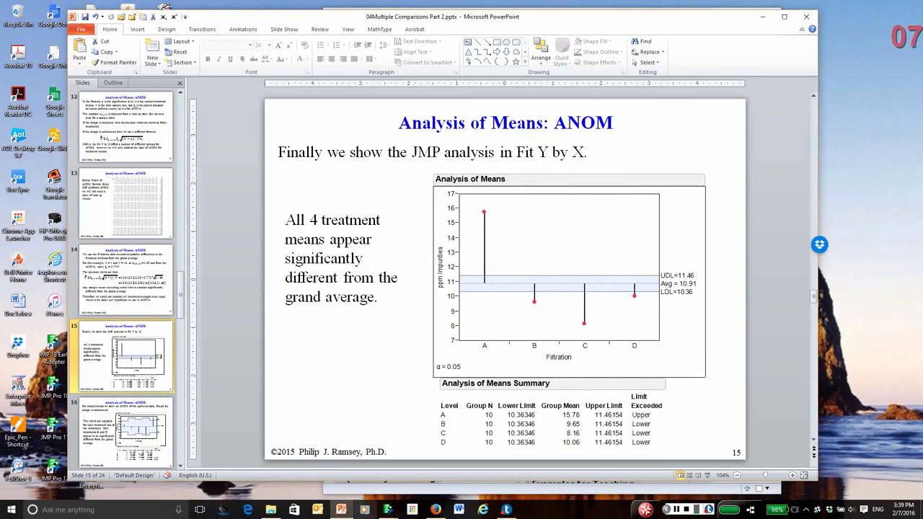
mouse_move(388, 509)
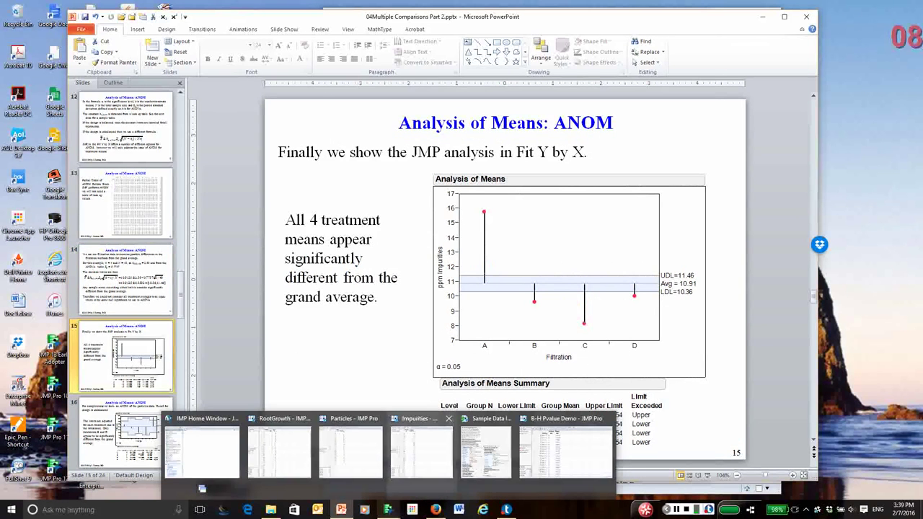
On the Impurities table, run Fit Y by X with ppm Impurities as Y and Filtration as X.
click(422, 451)
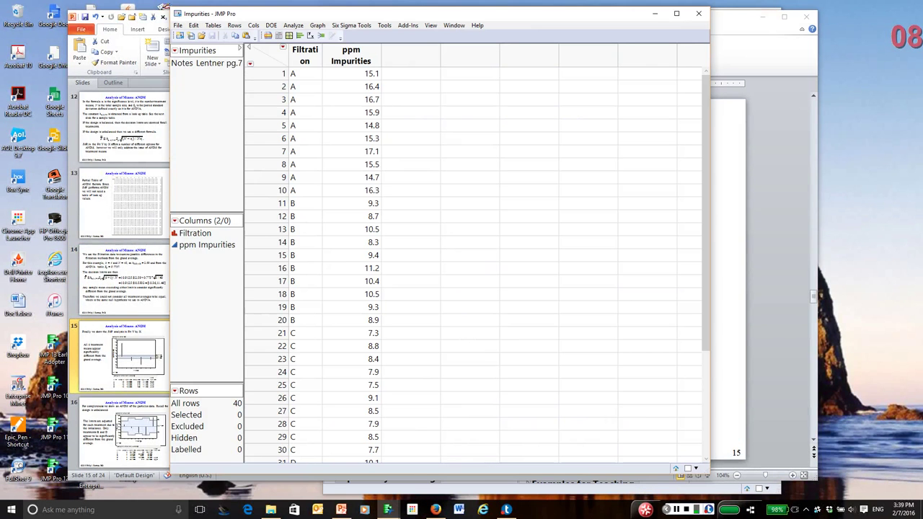
click(293, 25)
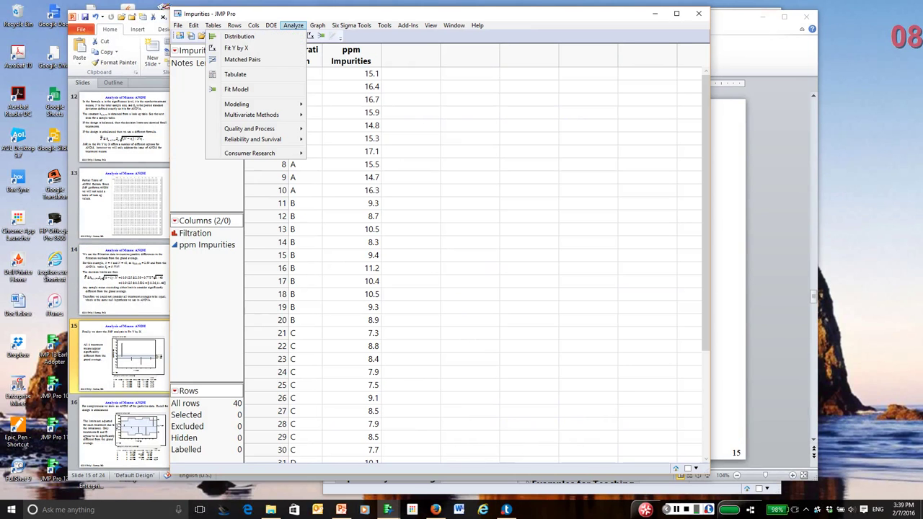
click(236, 47)
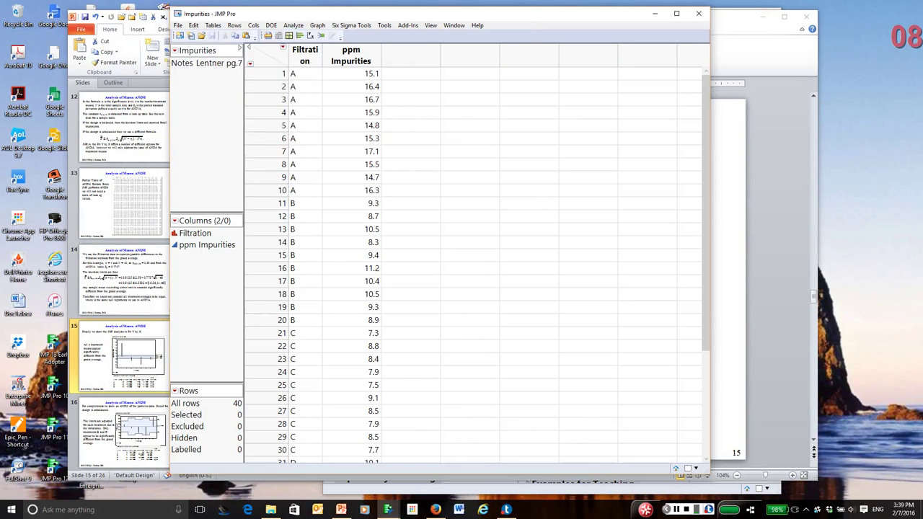
click(226, 97)
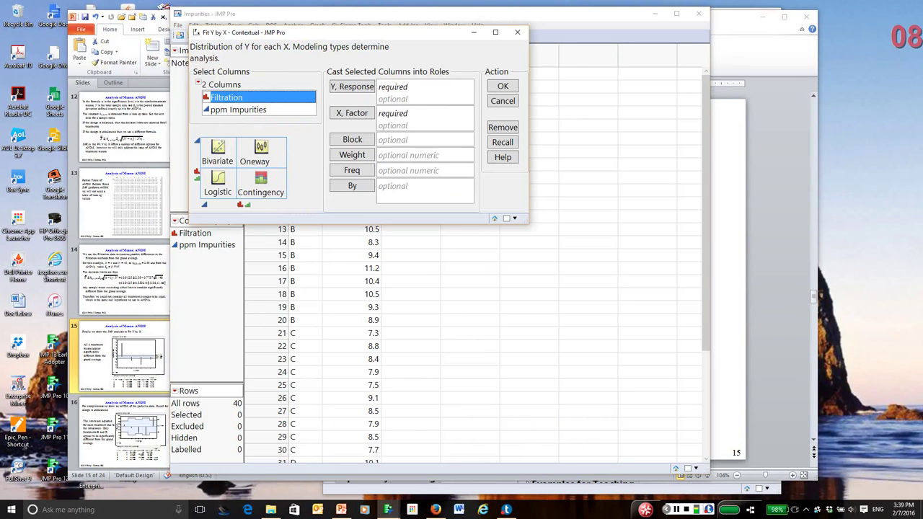
click(351, 112)
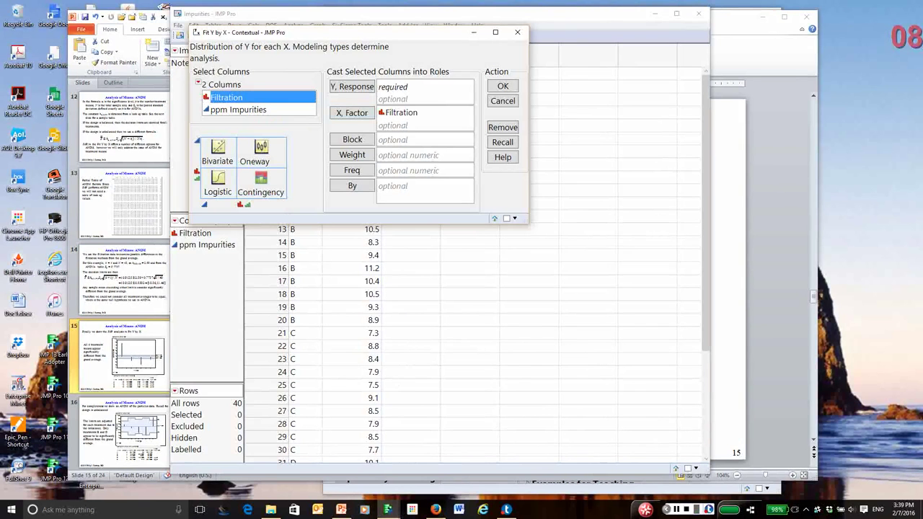
click(238, 109)
click(352, 87)
key(Return)
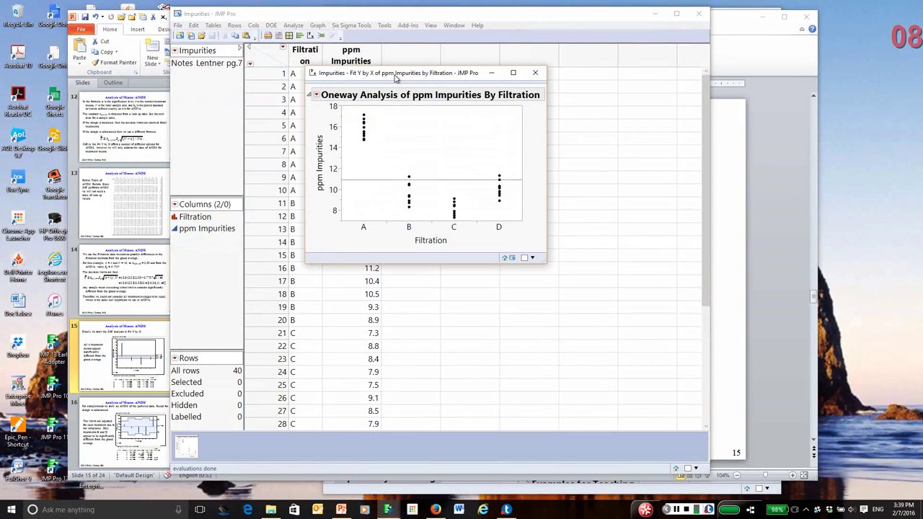
Add Means/Anova to the Oneway report and highlight the F Ratio 186.1858 and its p-value.
click(315, 94)
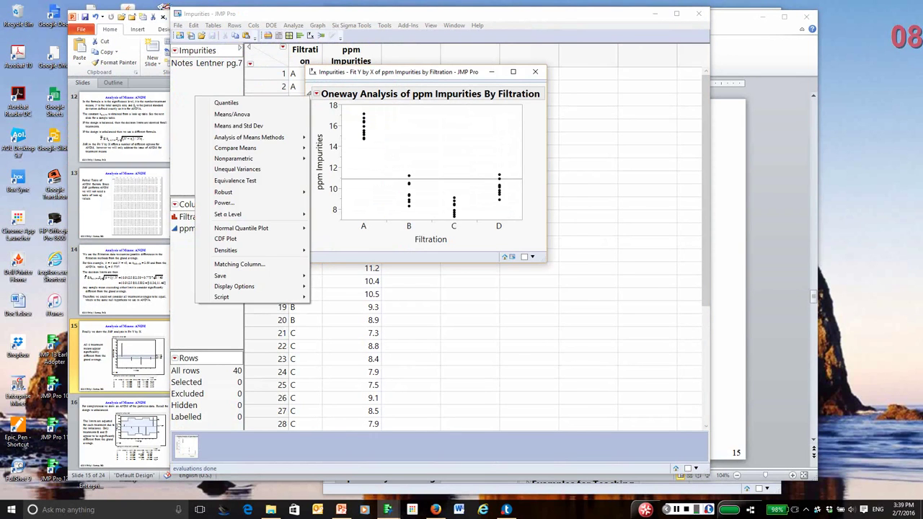
click(232, 114)
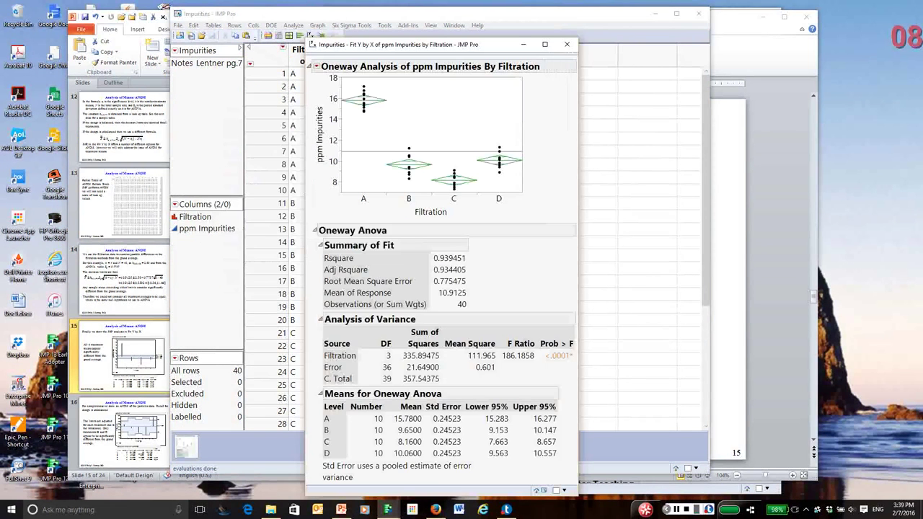
mouse_move(525, 322)
mouse_down()
mouse_move(514, 324)
mouse_move(578, 375)
mouse_up()
drag(507, 323, 577, 333)
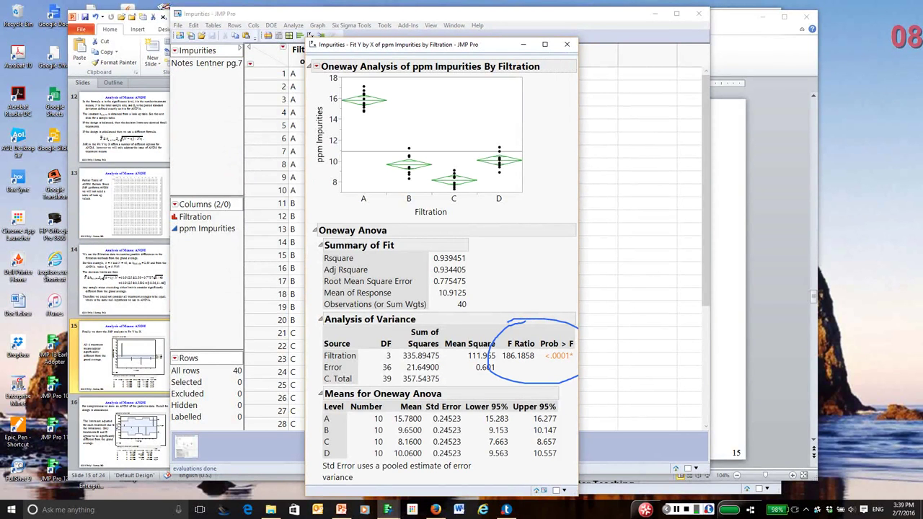
key(ctrl+shift+c)
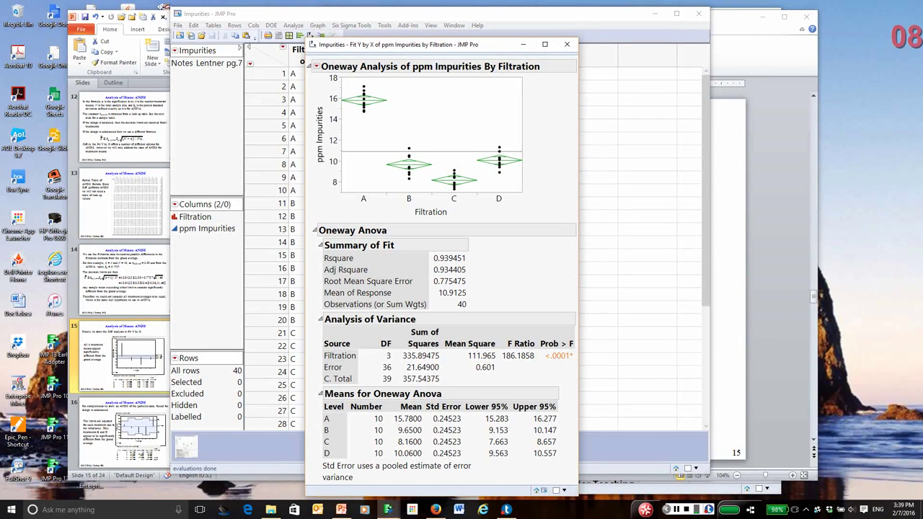
click(316, 66)
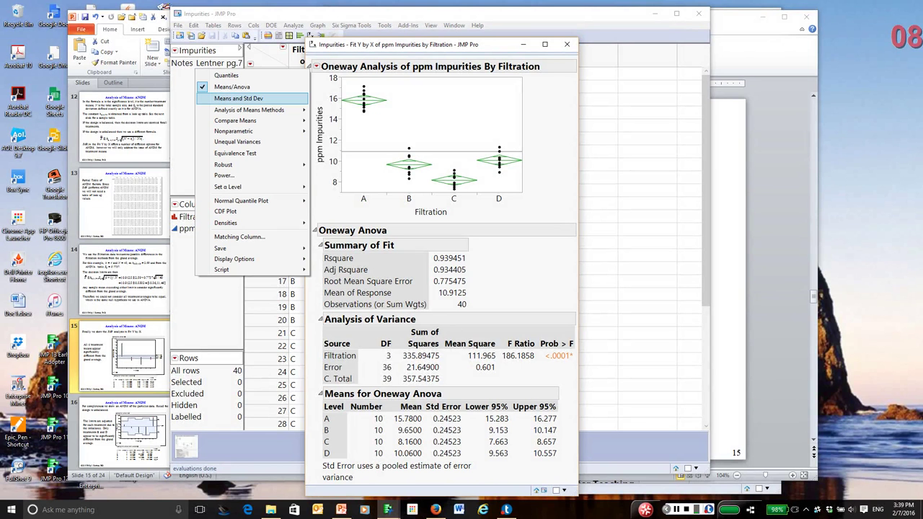
mouse_move(249, 109)
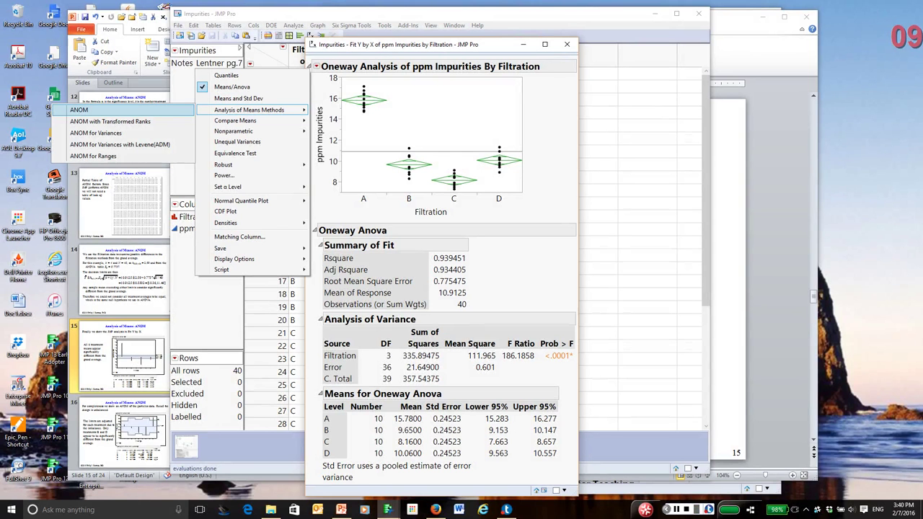
Add an ANOM chart to the Oneway report and show its summary report.
click(80, 110)
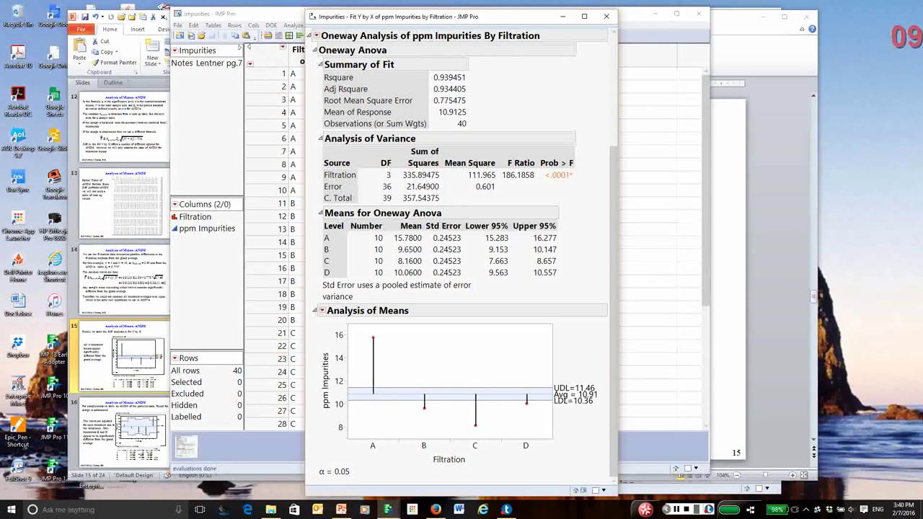
click(321, 310)
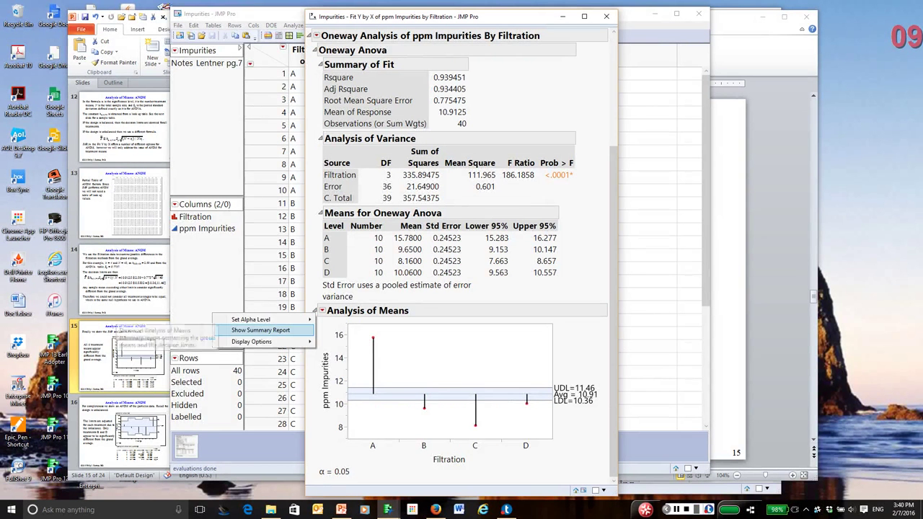
click(260, 330)
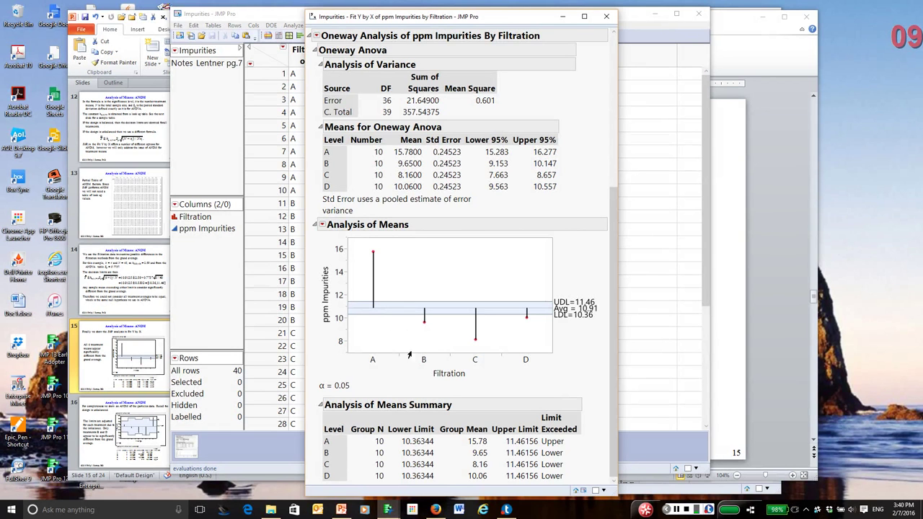
Outline groups B–D and C on the ANOM chart, then close the Oneway report.
drag(416, 330, 450, 351)
drag(413, 317, 550, 346)
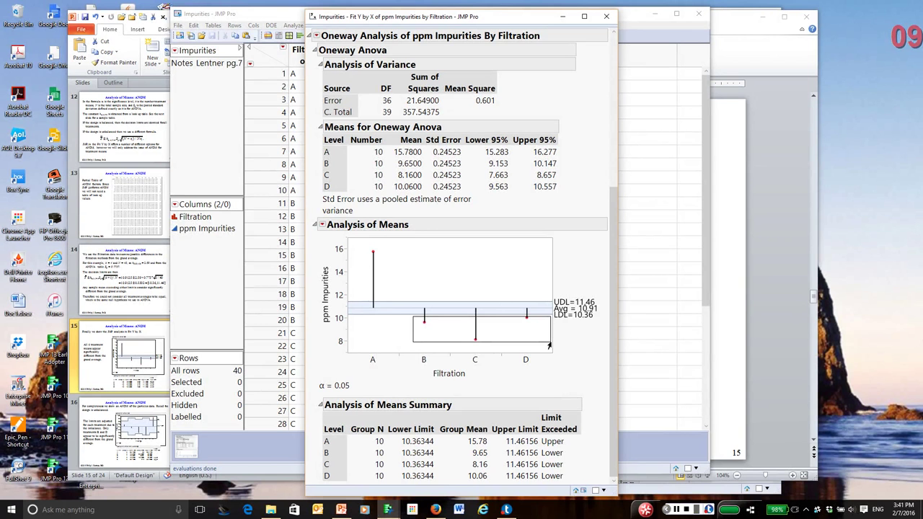
drag(549, 345, 550, 345)
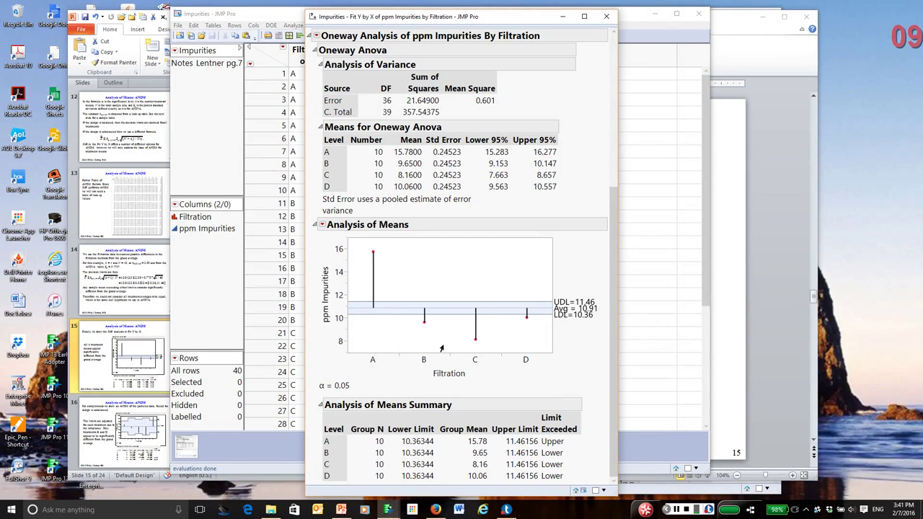
drag(472, 338, 476, 345)
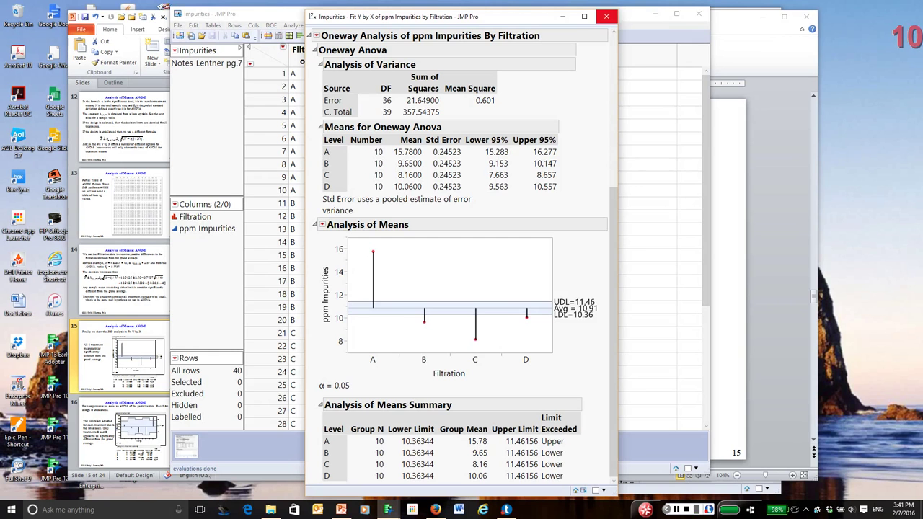
click(605, 15)
Bring PowerPoint forward and advance to slide 17, Benjamini-Hochberg False Discovery Control.
click(654, 14)
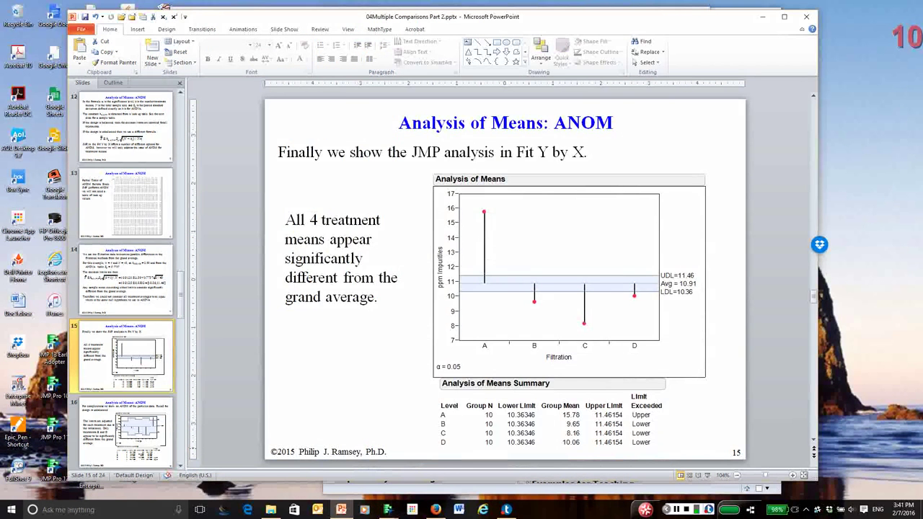
key(Page_Down)
click(813, 455)
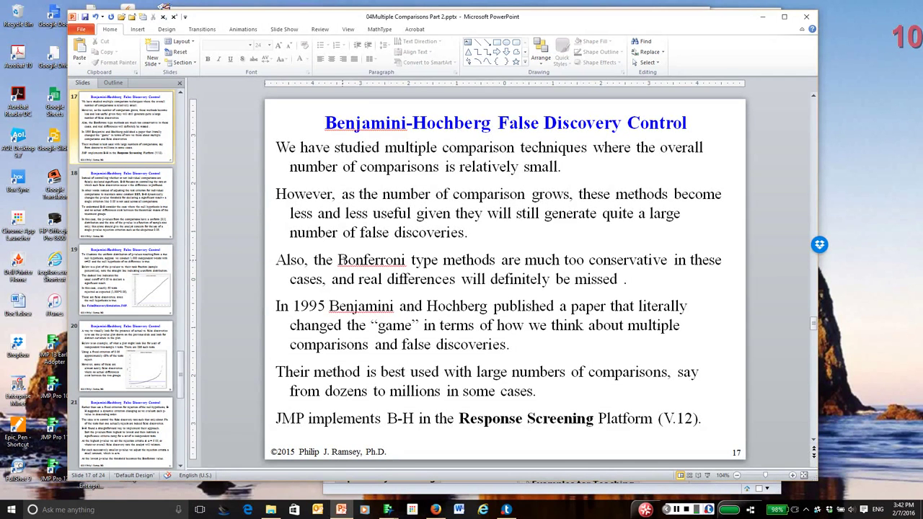
Highlight the word 'Bonferroni' on slide 17, then advance to slide 18.
click(337, 260)
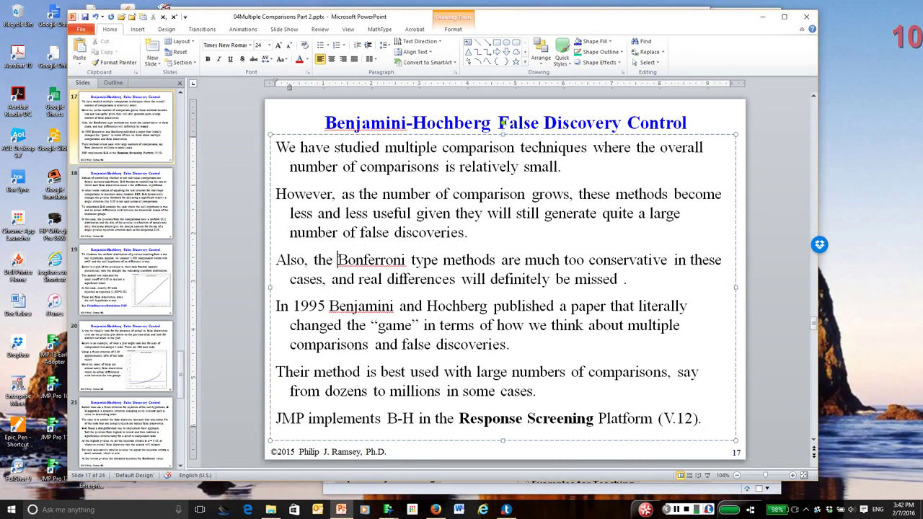
drag(336, 260, 408, 260)
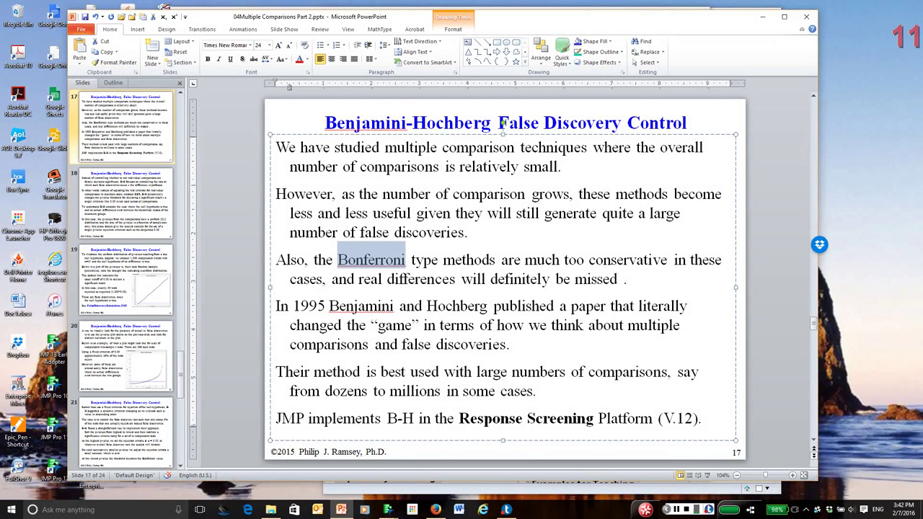
click(813, 456)
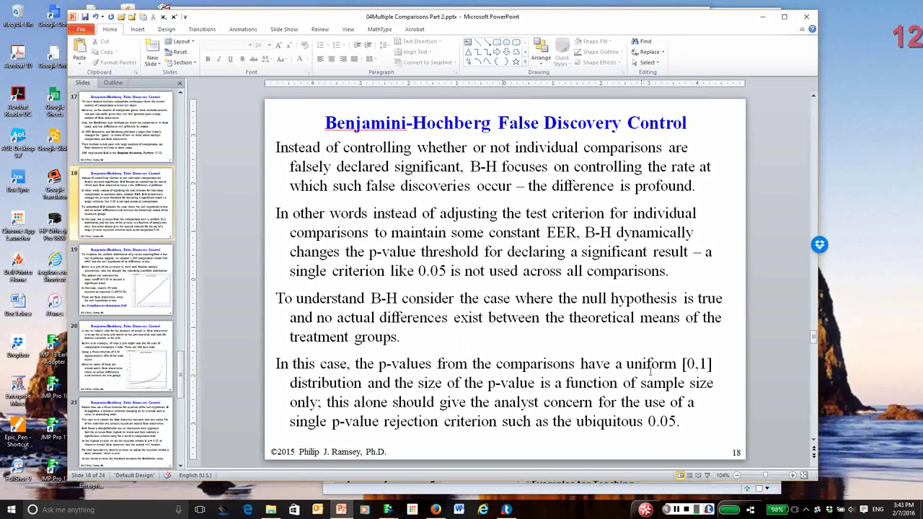
drag(718, 363, 393, 364)
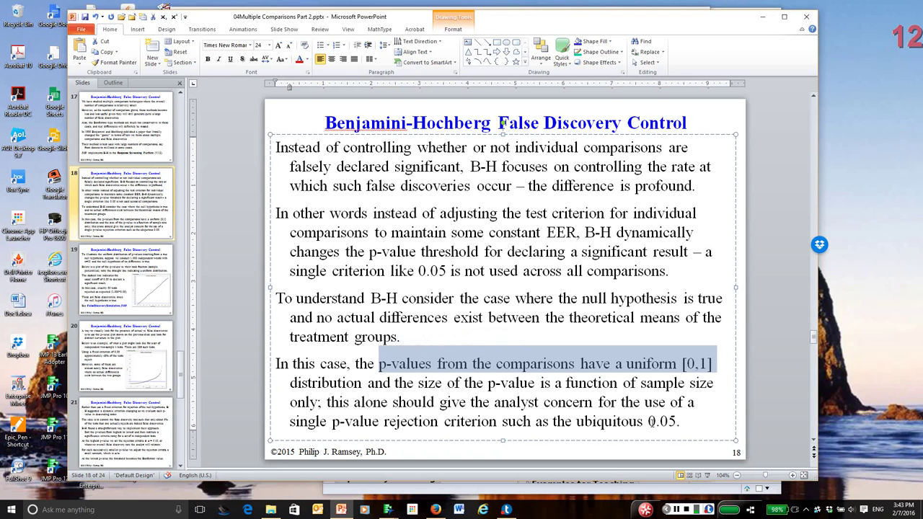
click(684, 422)
key(ctrl+shift+Left)
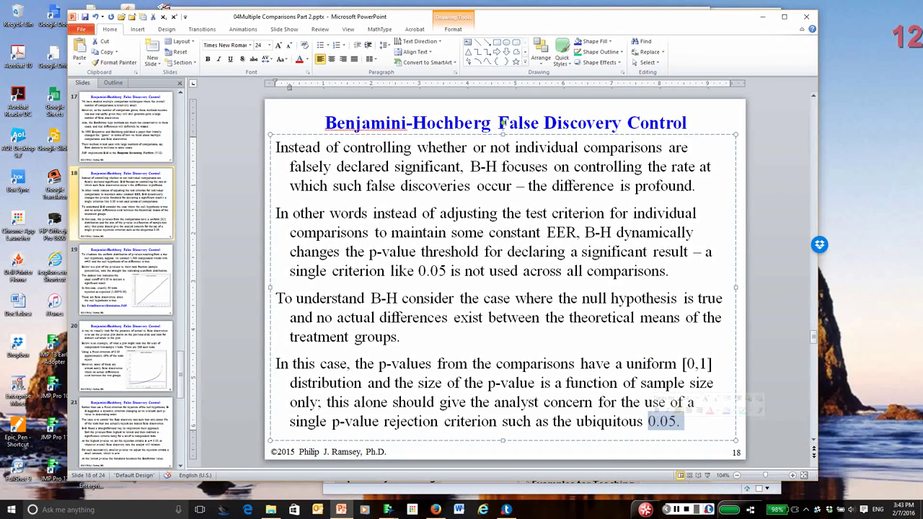
key(Escape)
key(Escape)
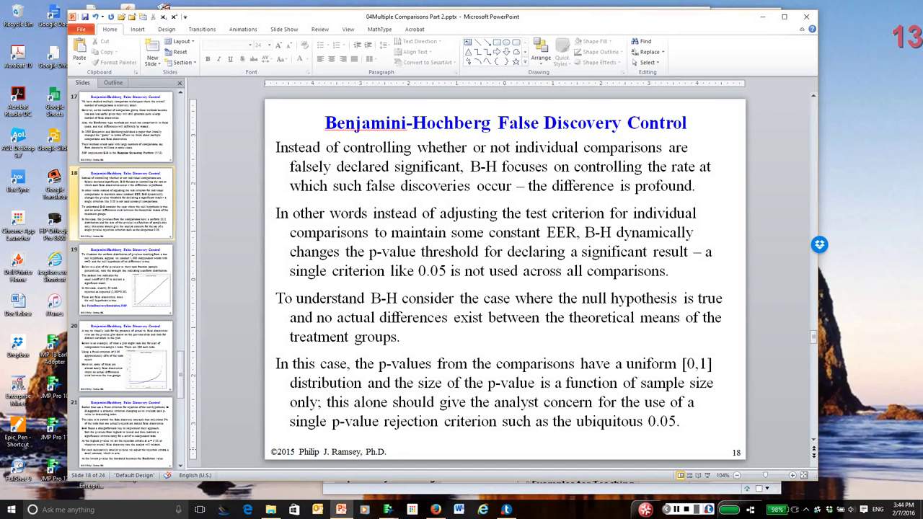
Advance to slide 19, plotting 1,000 null p-values against rank fraction.
click(813, 455)
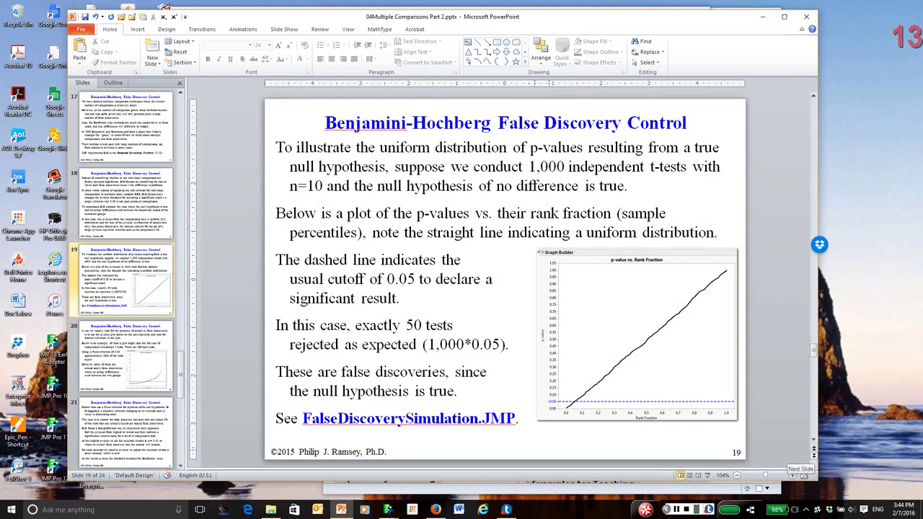
Step ahead through slides 20 and 21, then settle on slide 22 about 235 two-sample t tests.
click(813, 456)
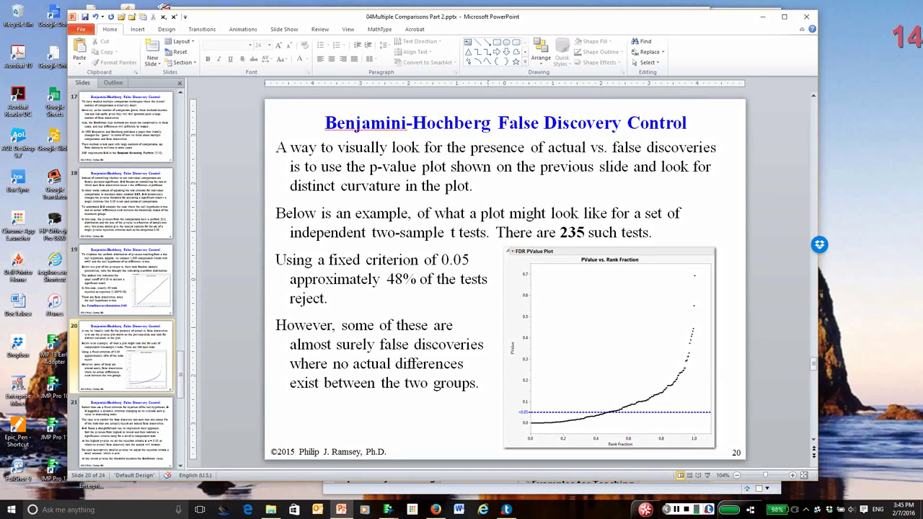
key(Page_Down)
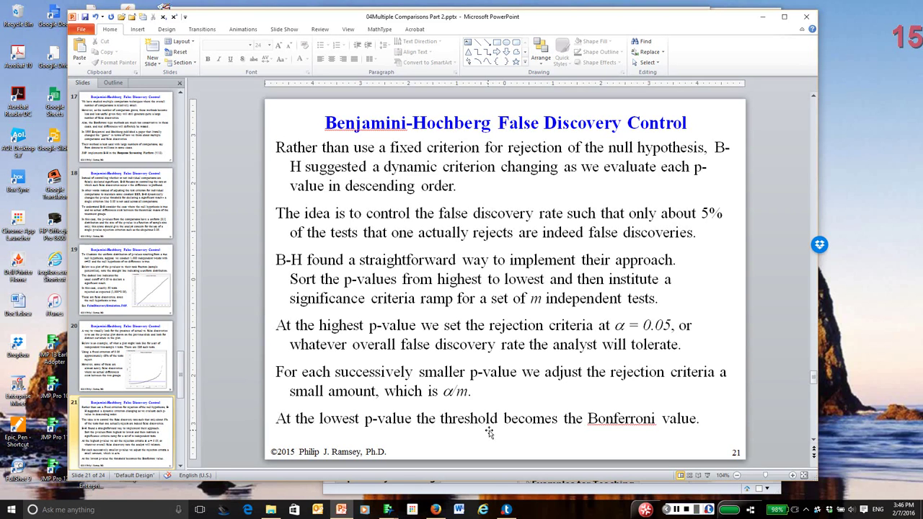
key(Page_Down)
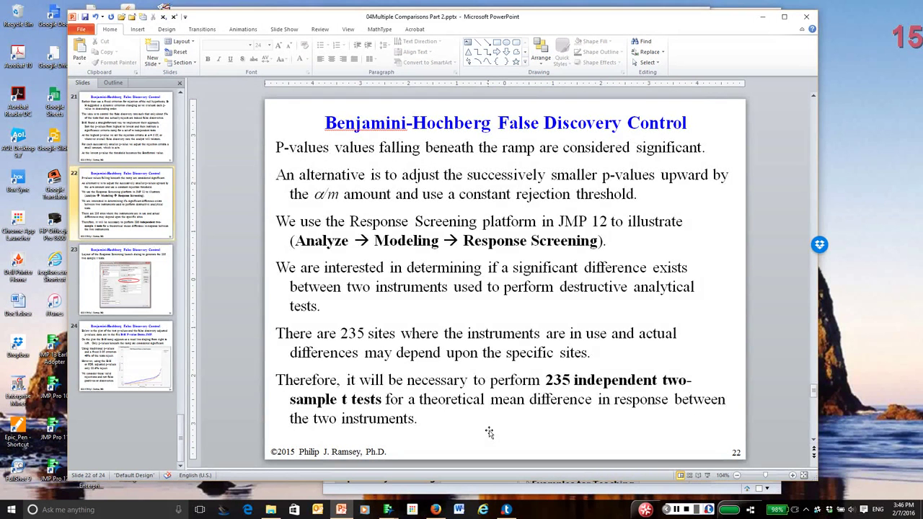
key(Page_Down)
key(Page_Down)
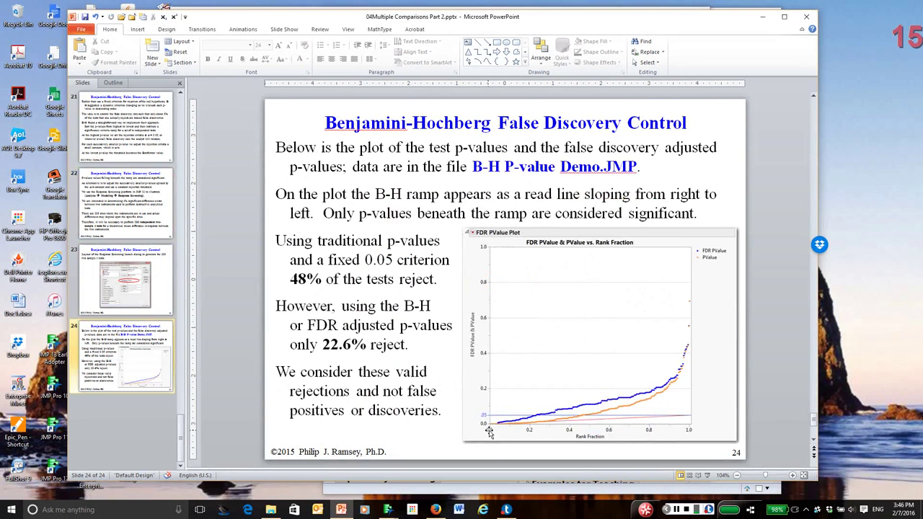
key(Page_Up)
key(Page_Up)
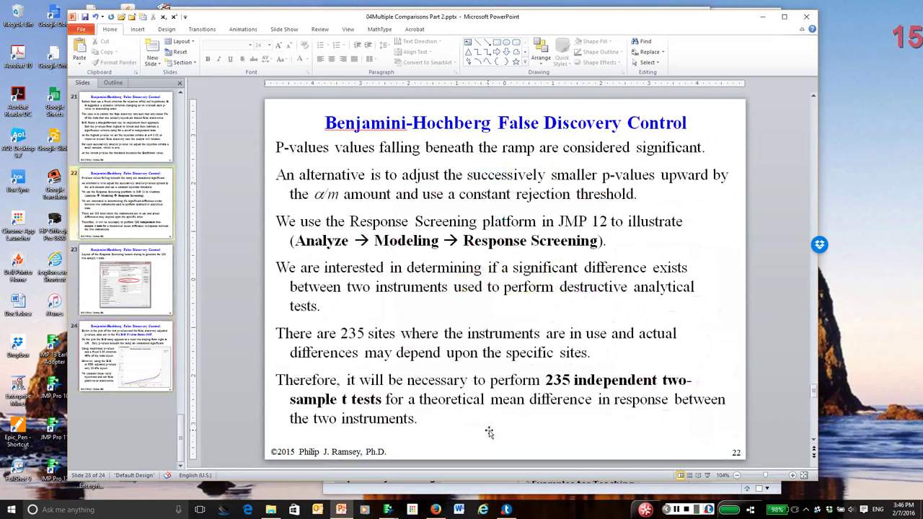
key(Page_Up)
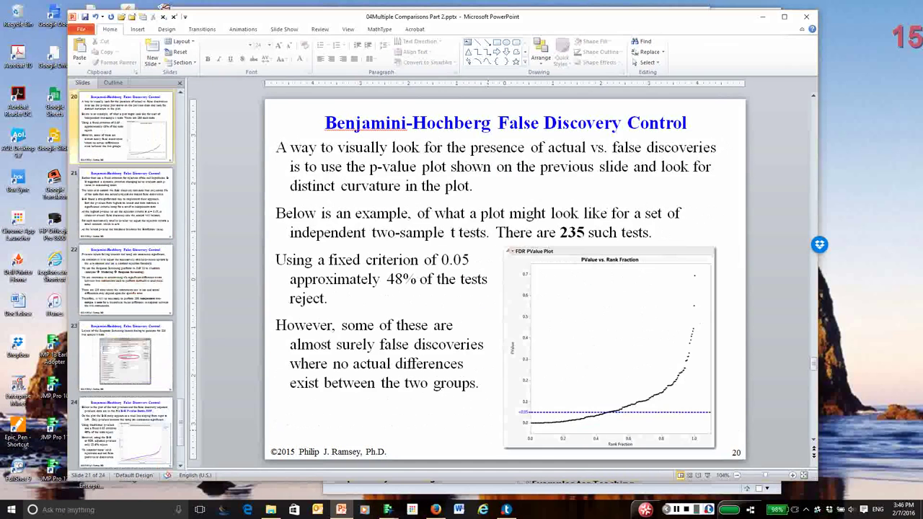
scroll(489, 432, down, 2)
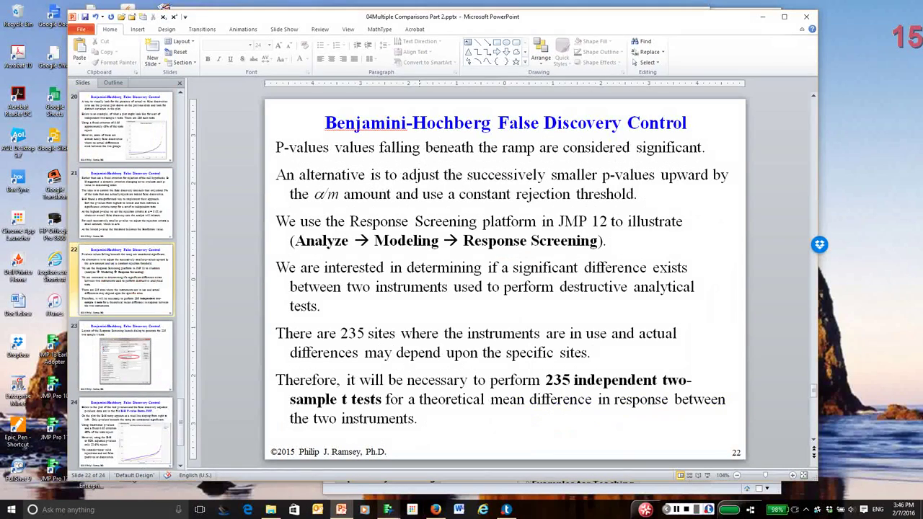
Bring JMP's B-H Pvalue Demo table forward, move it over the slides and resize it larger.
mouse_move(388, 509)
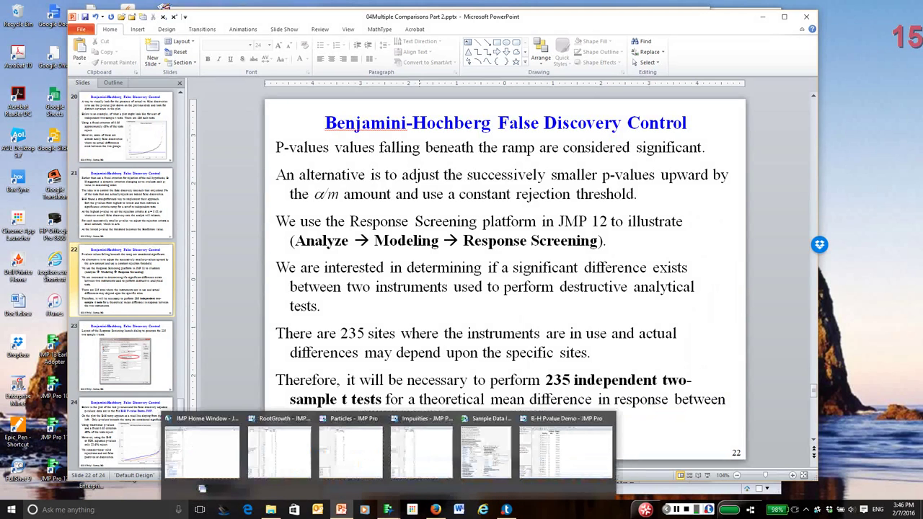
mouse_move(566, 451)
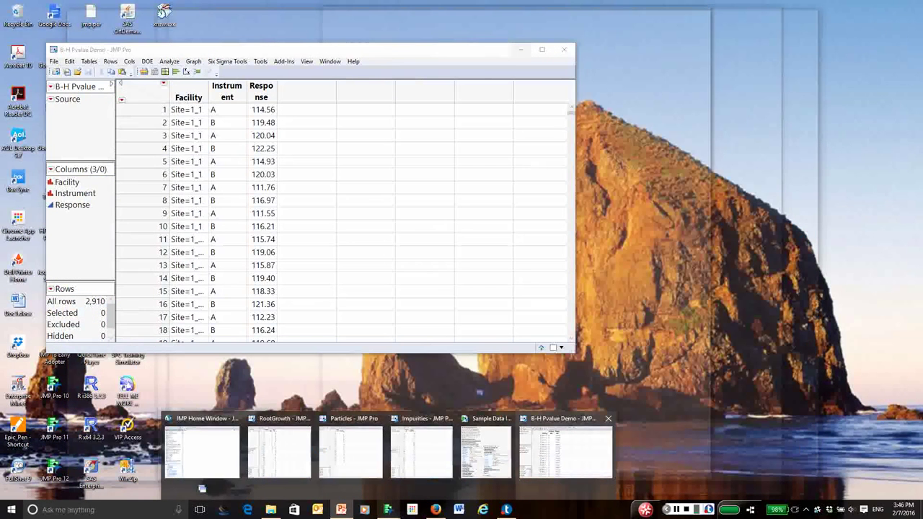
click(566, 450)
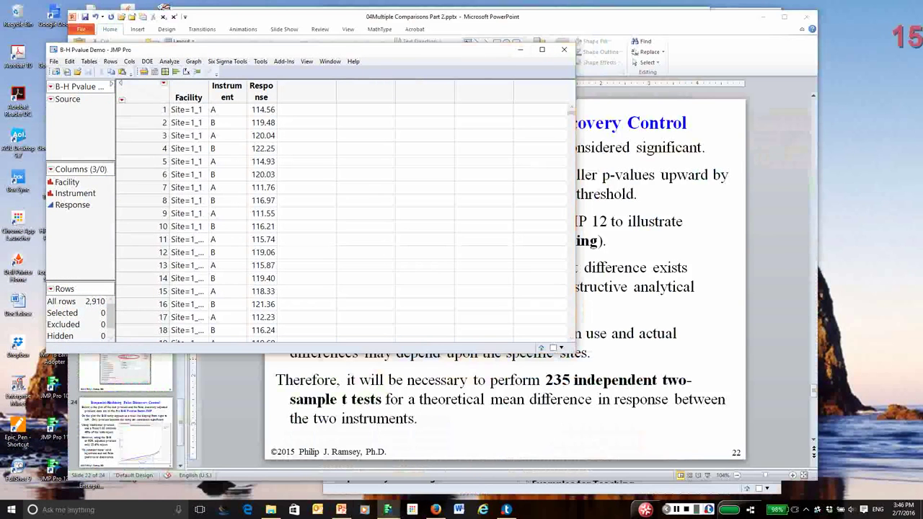
drag(288, 49, 362, 54)
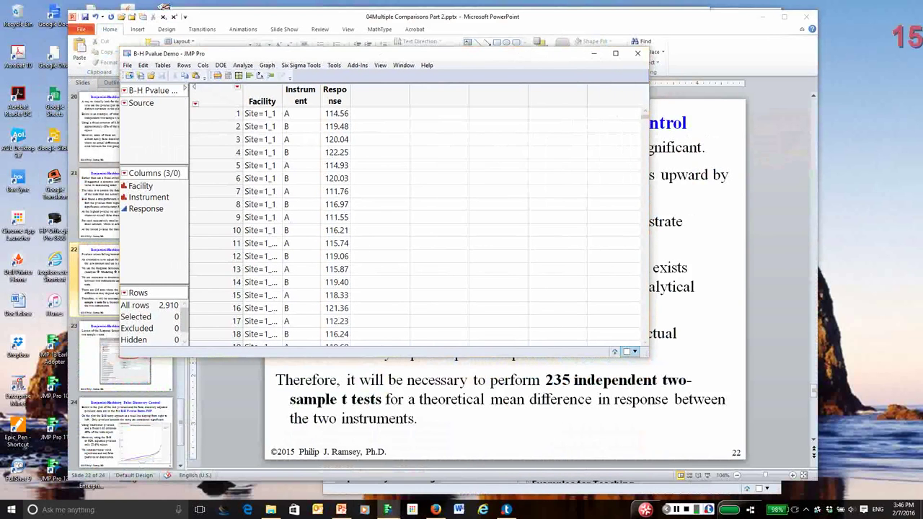
drag(649, 356, 706, 432)
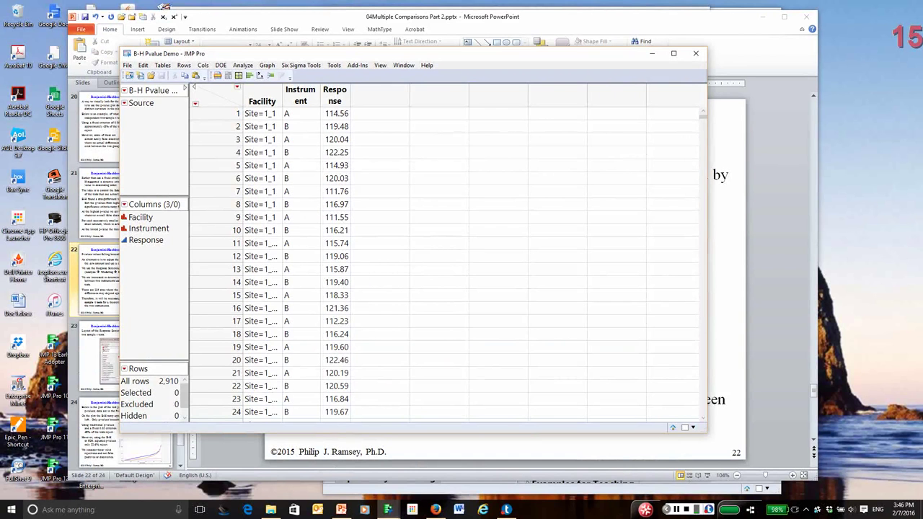
Launch Analyze > Modeling > Response Screening for the B-H Pvalue Demo table.
click(243, 65)
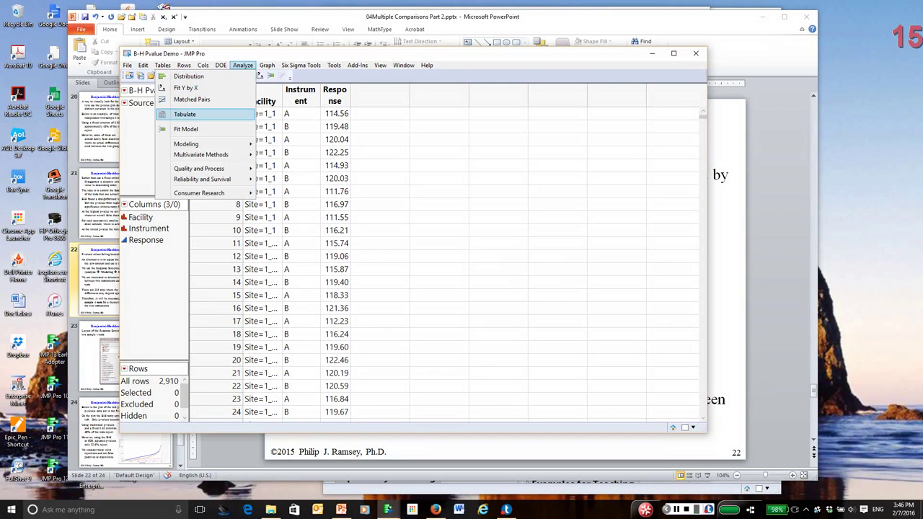
mouse_move(198, 168)
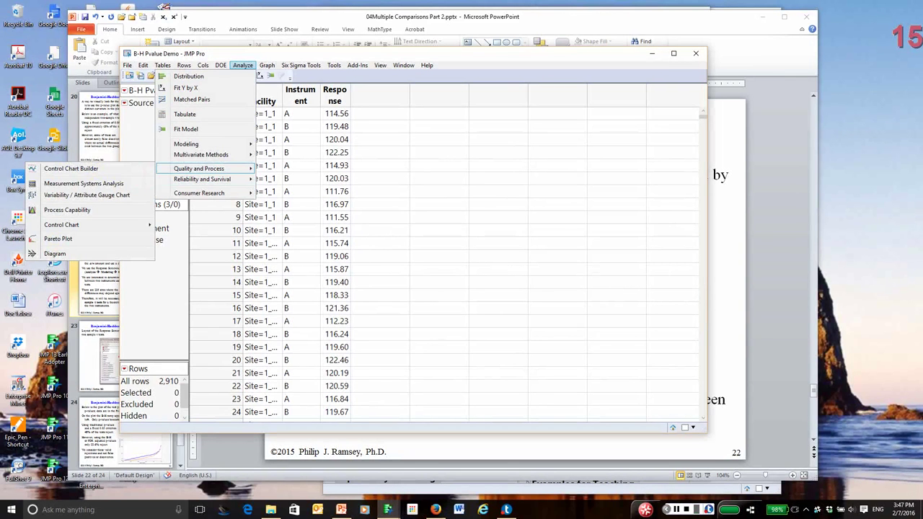
mouse_move(186, 143)
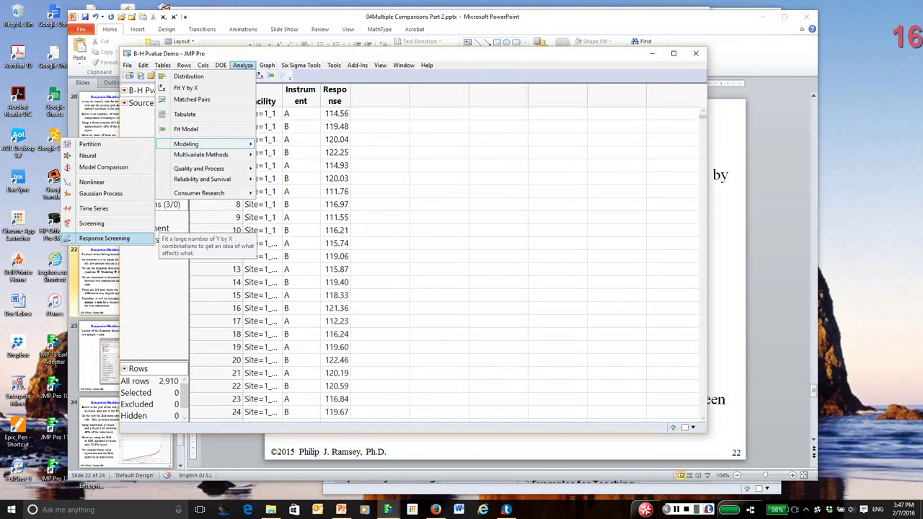
click(104, 238)
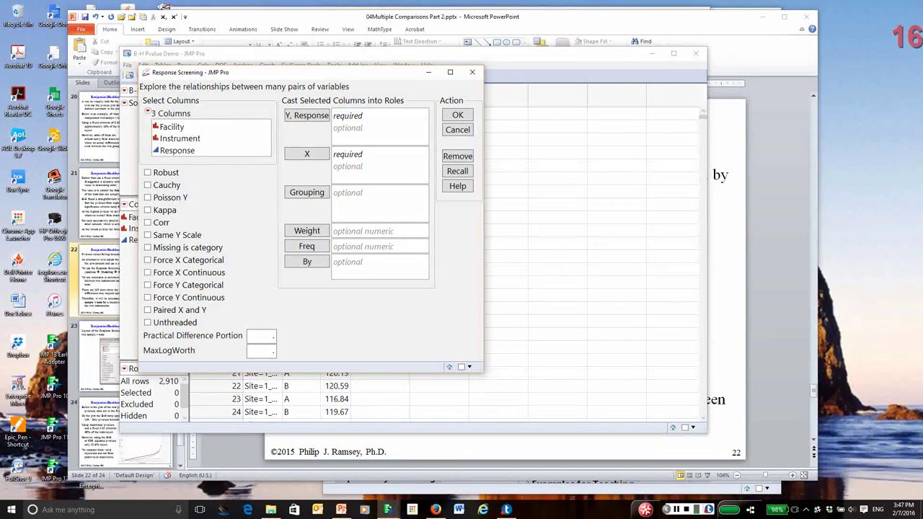
Assign Instrument as X, Facility as Grouping and Response as Y, then run the analysis.
click(180, 137)
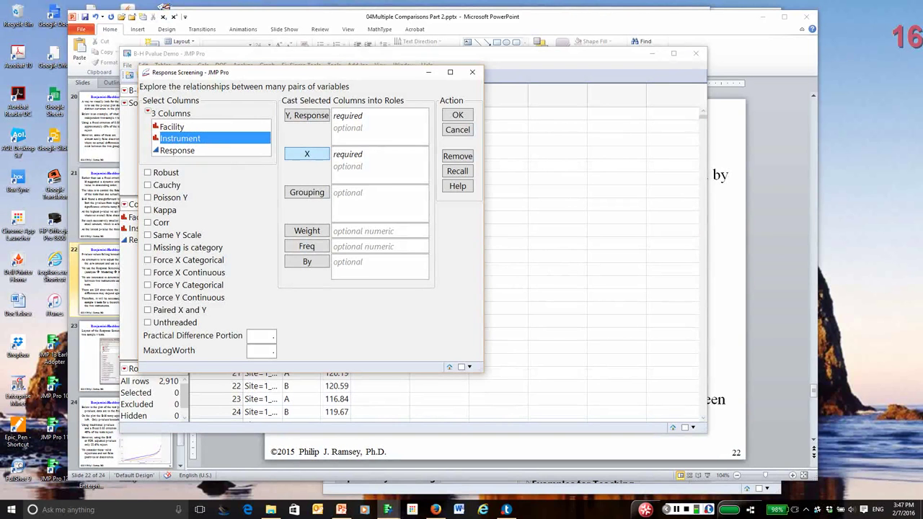
click(306, 153)
click(173, 126)
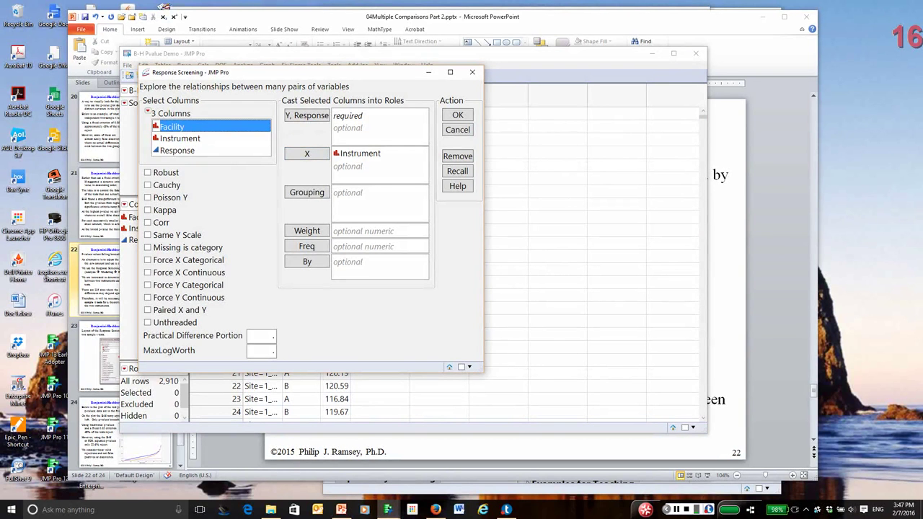
click(307, 192)
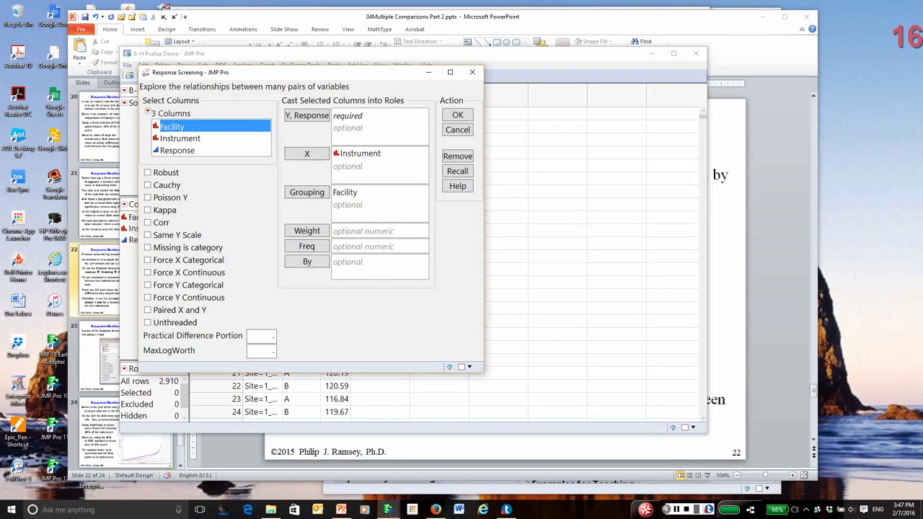
click(177, 150)
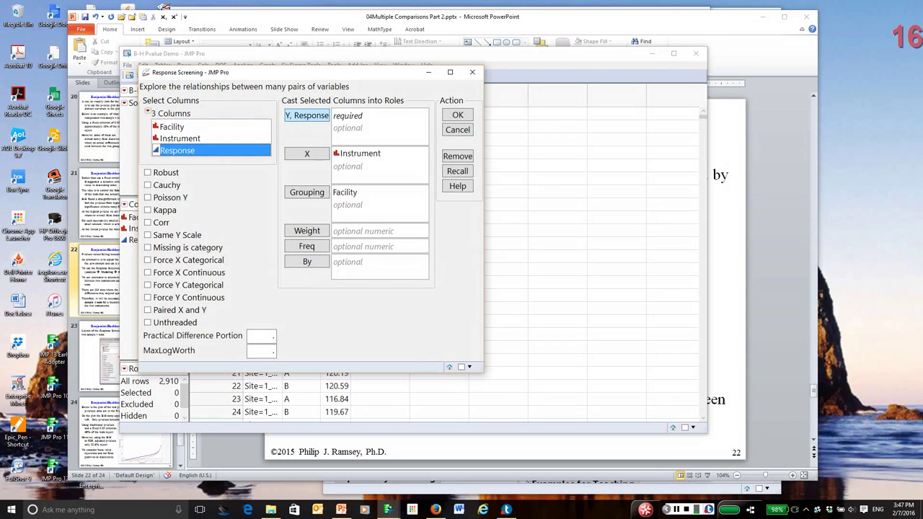
click(307, 116)
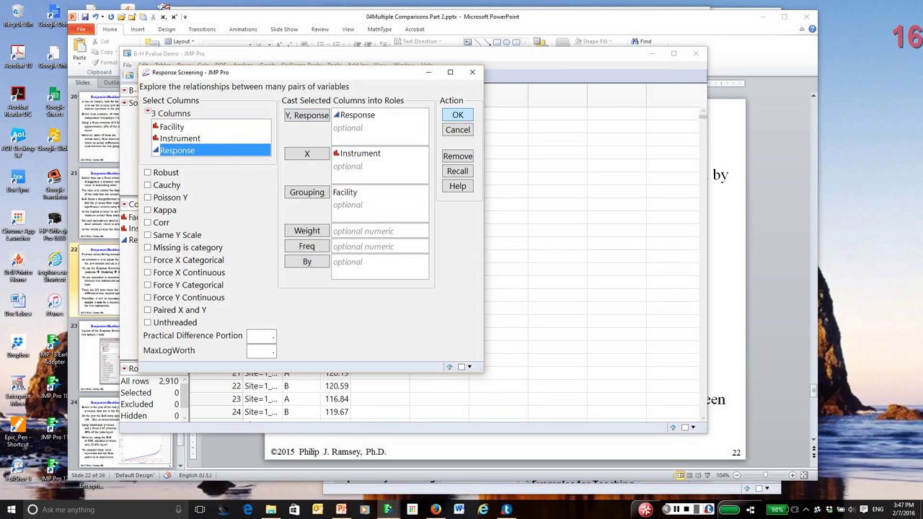
key(Return)
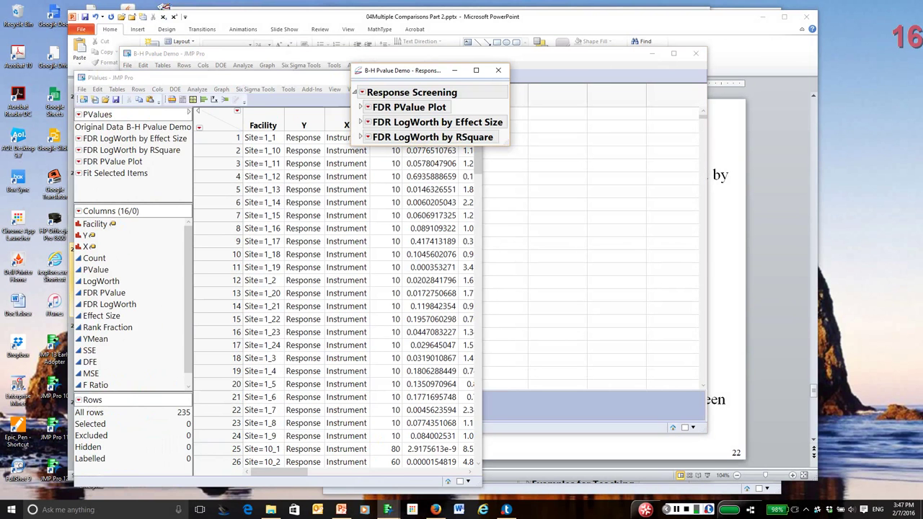
Minimize the Response Screening report and PValues table, then view the FDR PValue plot.
click(454, 70)
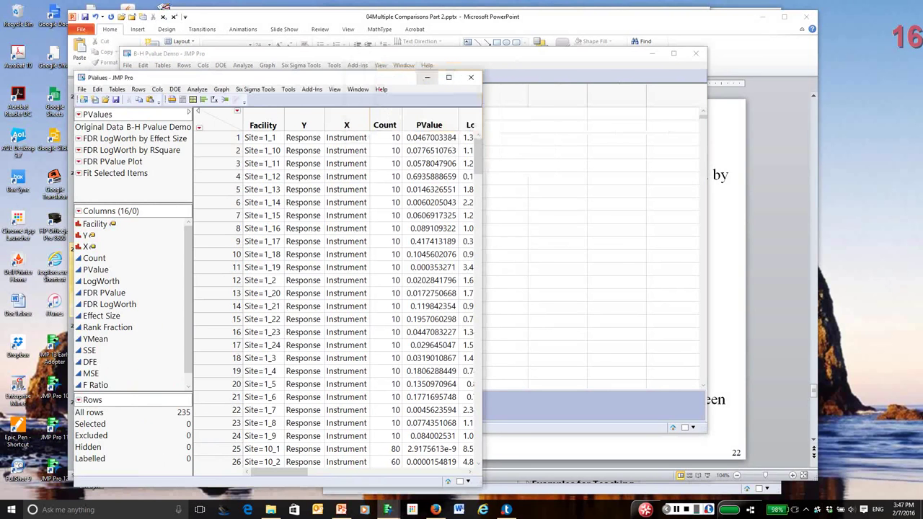
click(427, 77)
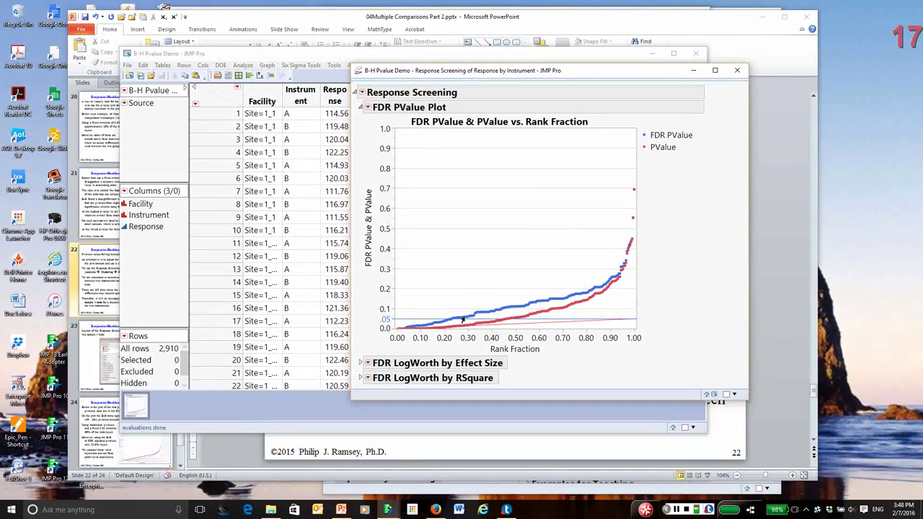
Expand FDR LogWorth by Effect Size, select and deselect its top point, then close the report.
mouse_move(463, 320)
click(360, 363)
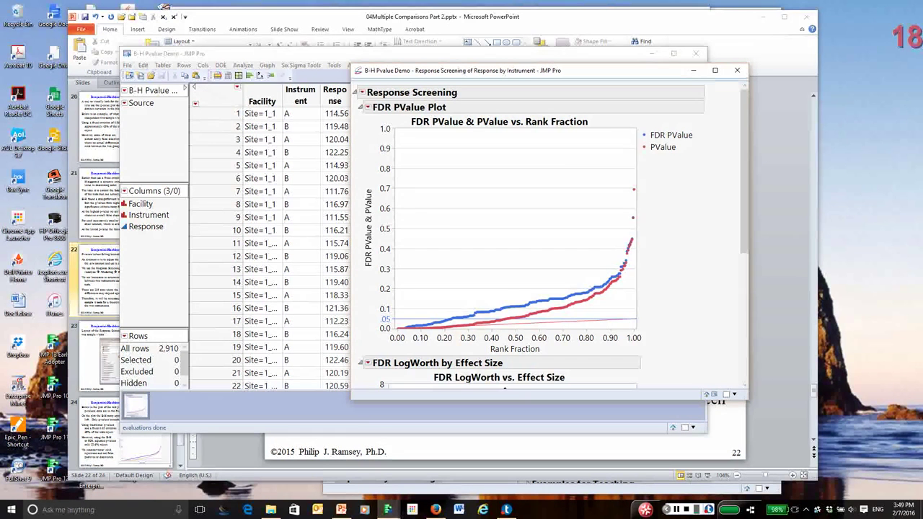
scroll(548, 238, down, 5)
scroll(548, 238, down, 1)
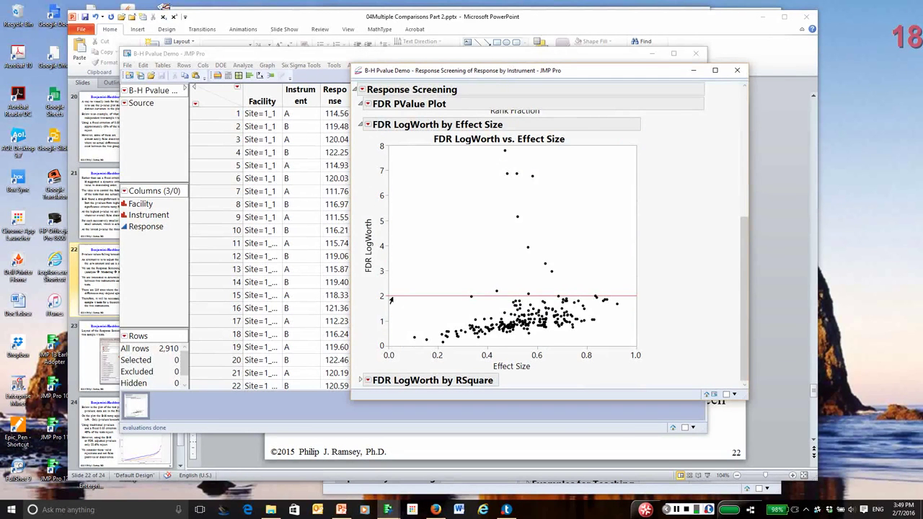
click(505, 153)
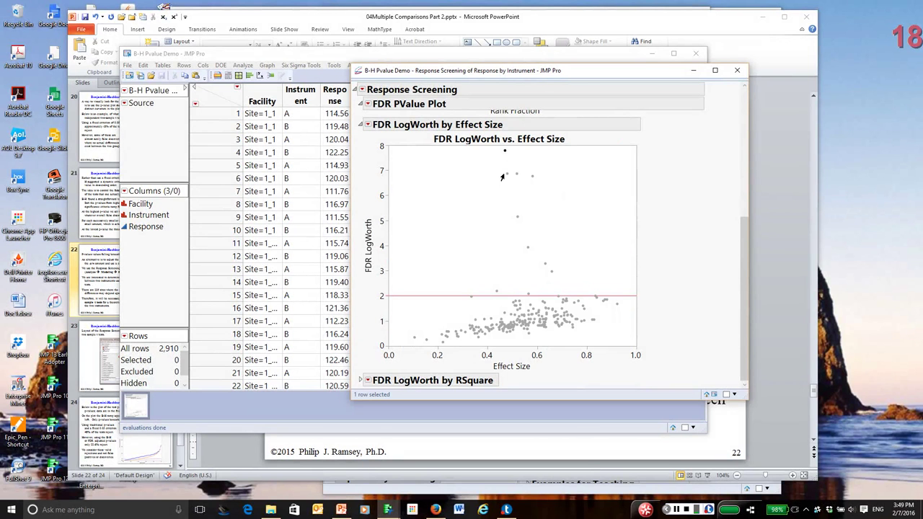
mouse_move(505, 178)
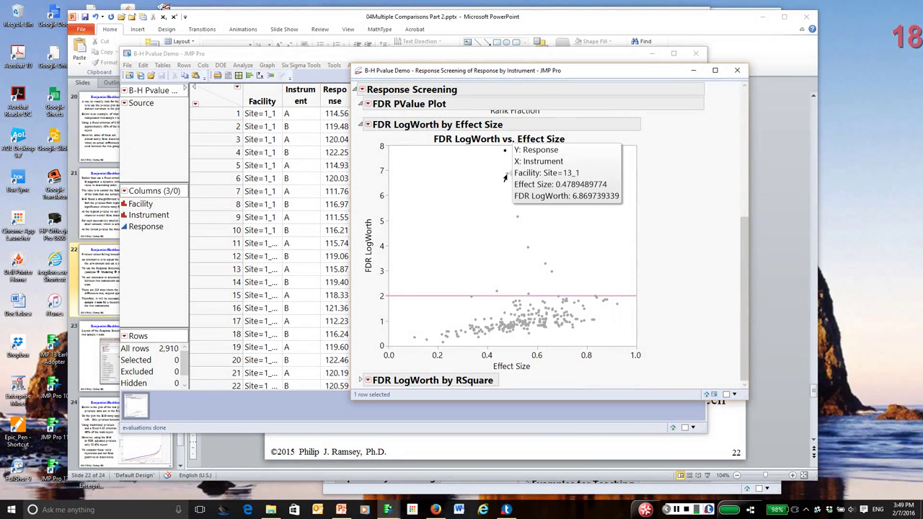
click(455, 270)
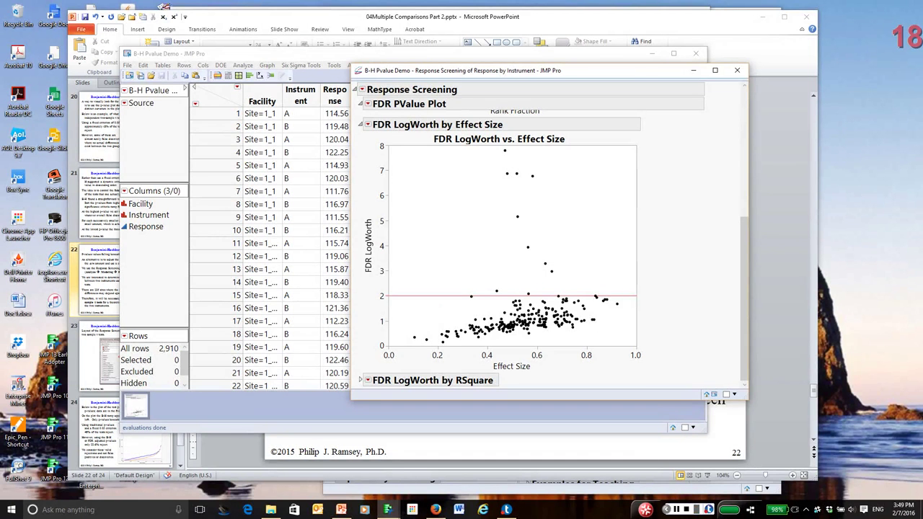
scroll(548, 238, up, 5)
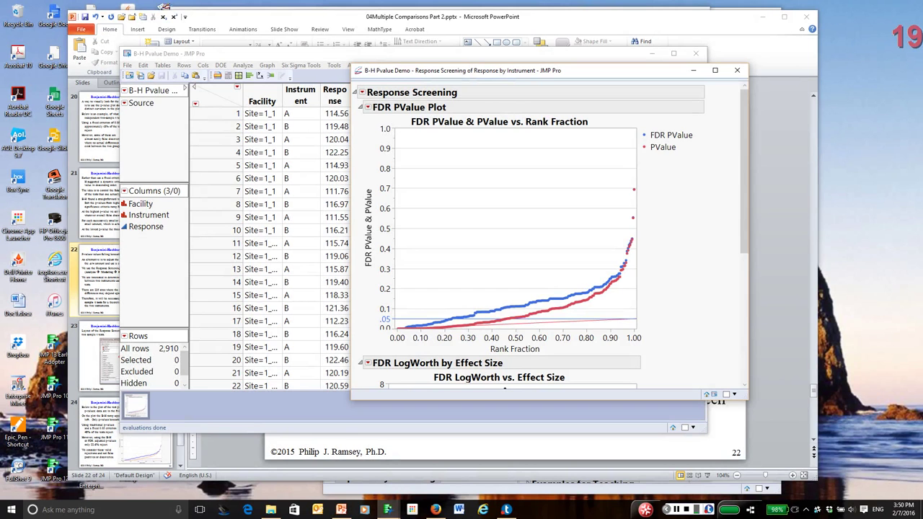
click(737, 70)
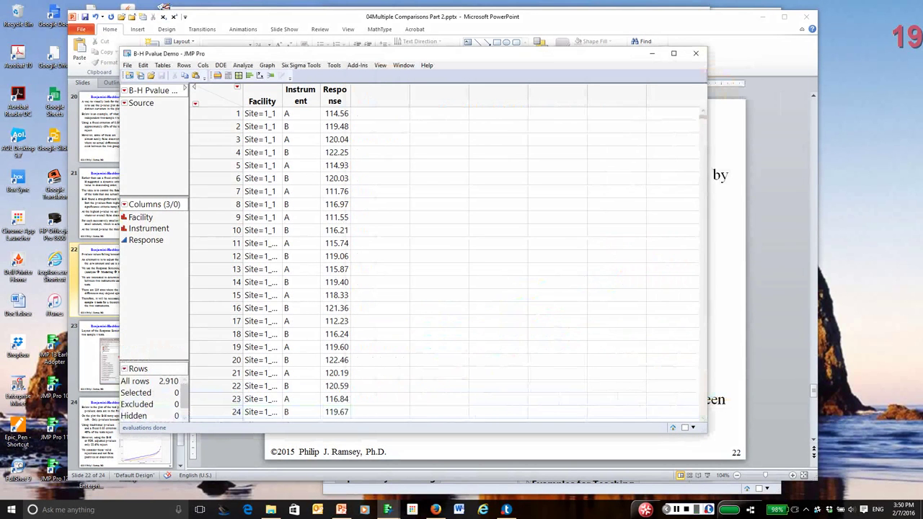
Switch from JMP back to PowerPoint on slide 22 with Alt+Tab.
key(alt+Tab)
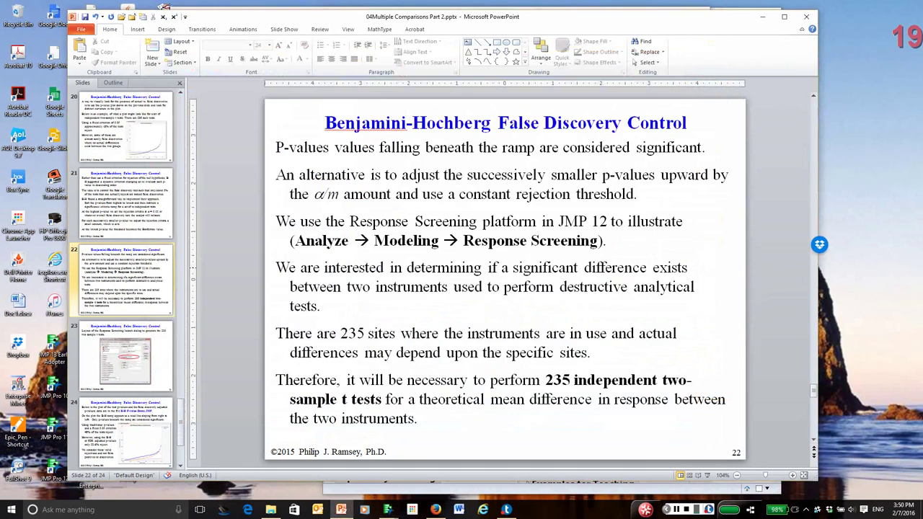